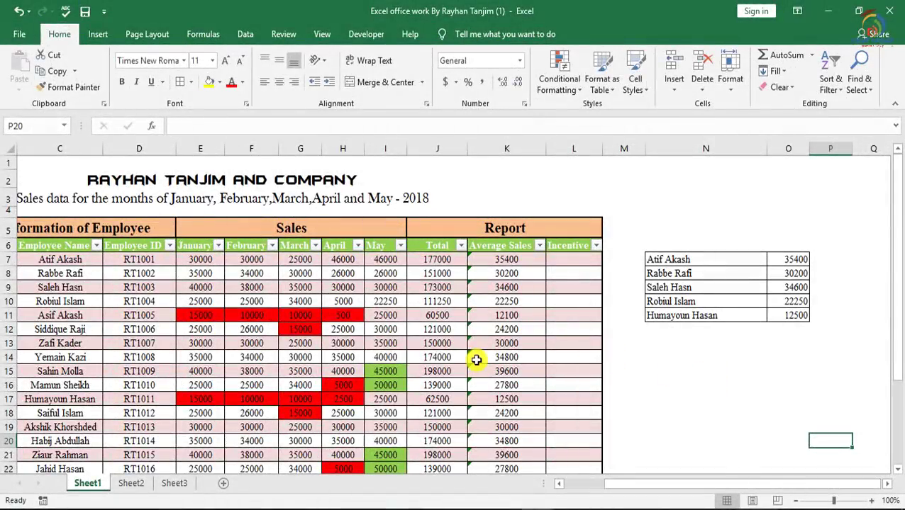
- Select a few cells in the lower part of the sheet
drag(696, 485, 636, 491)
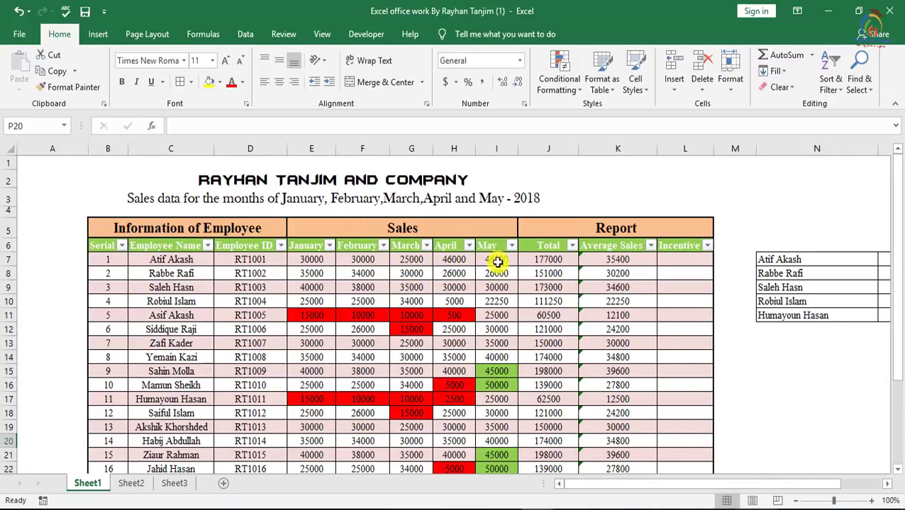
scroll(454, 348, down, 2)
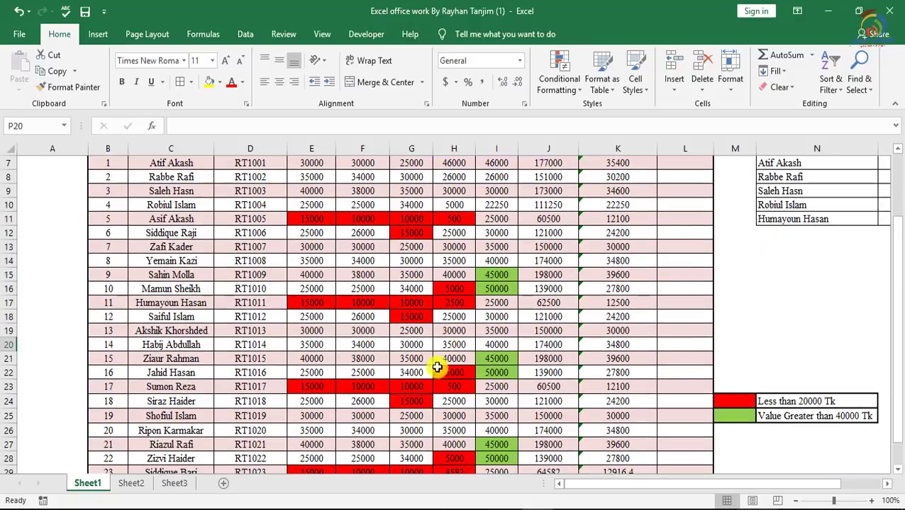
scroll(410, 358, up, 2)
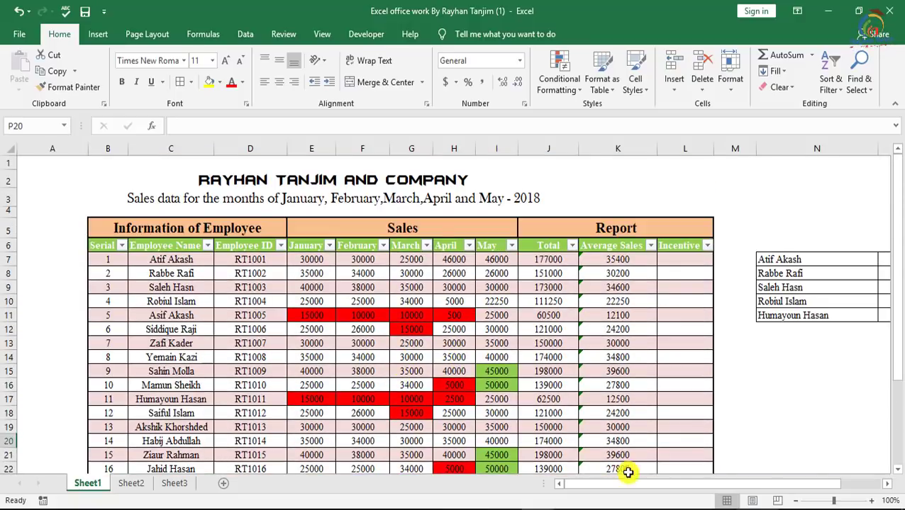
drag(632, 482, 713, 486)
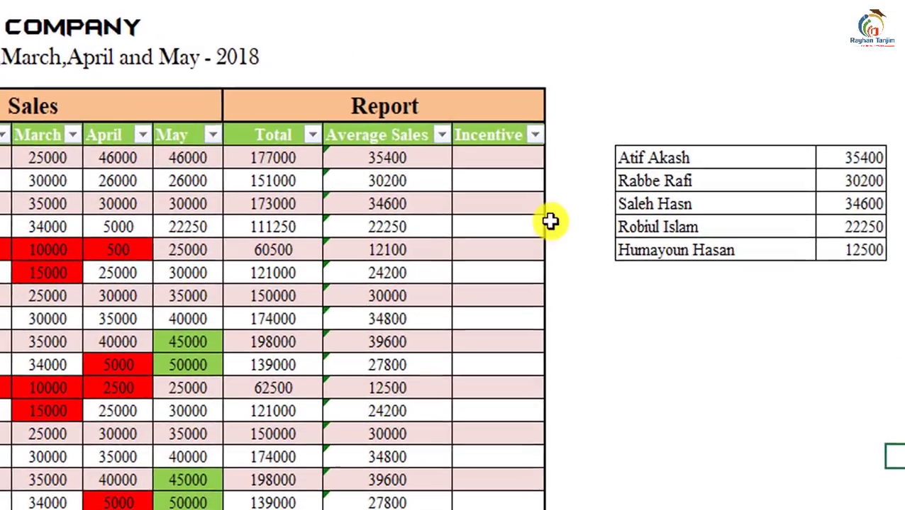
- Start the first Incentive cell's formula as =IF(Average Sales>=30000,
click(501, 159)
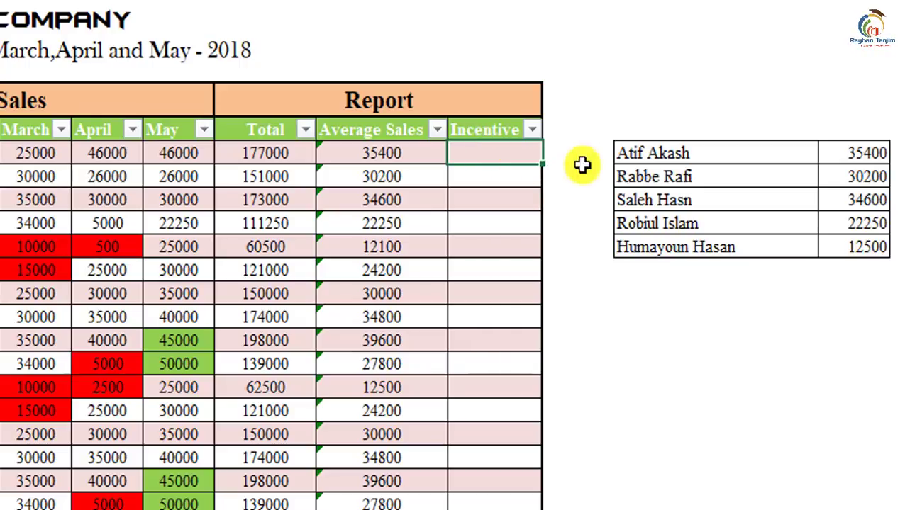
text(=)
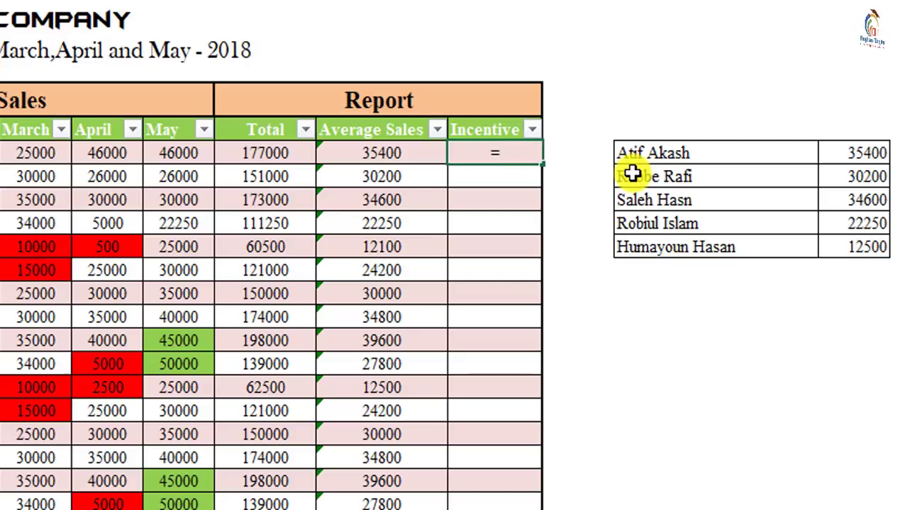
key(BackSpace)
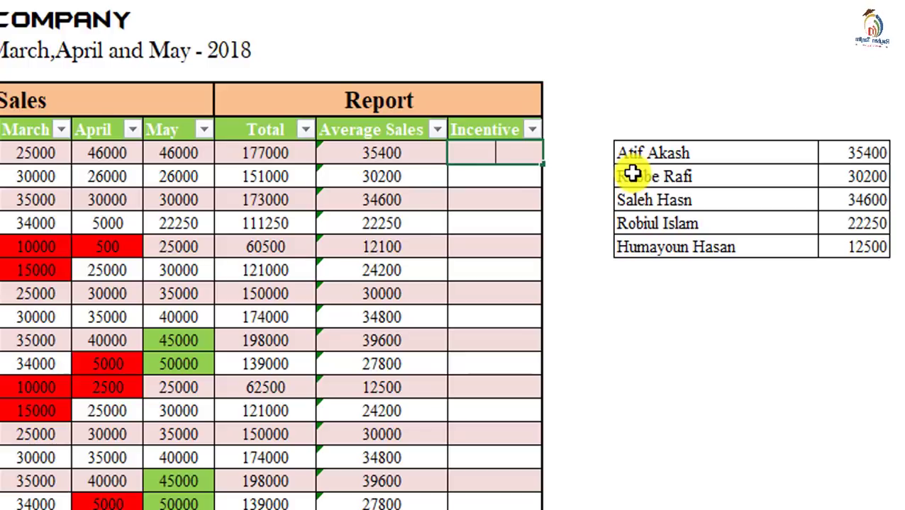
text(=if)
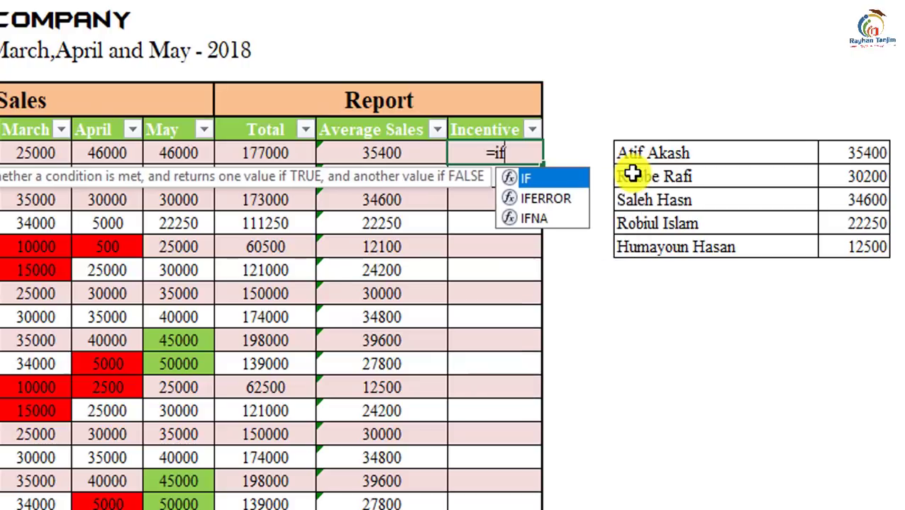
text(()
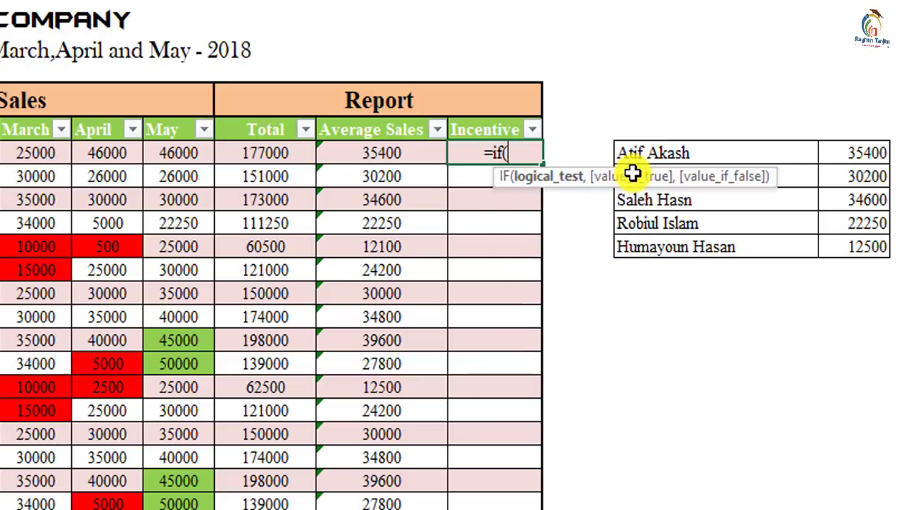
click(394, 151)
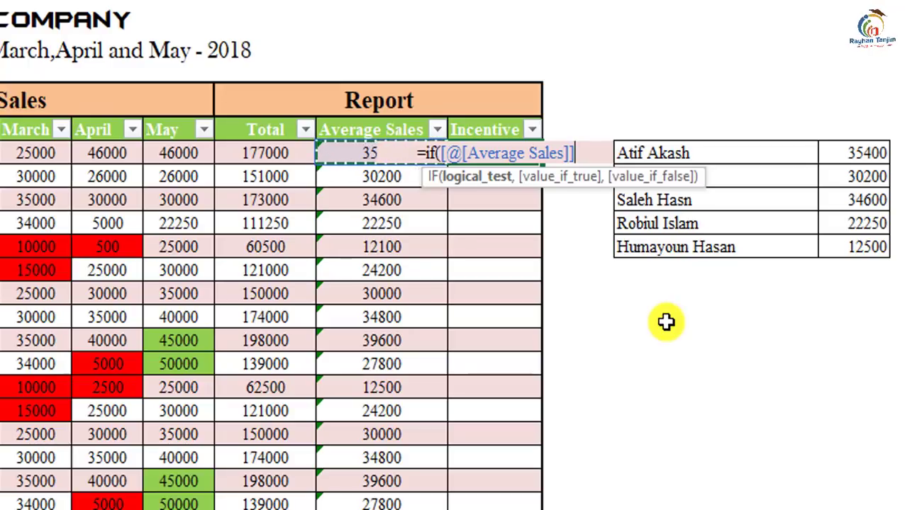
text(,)
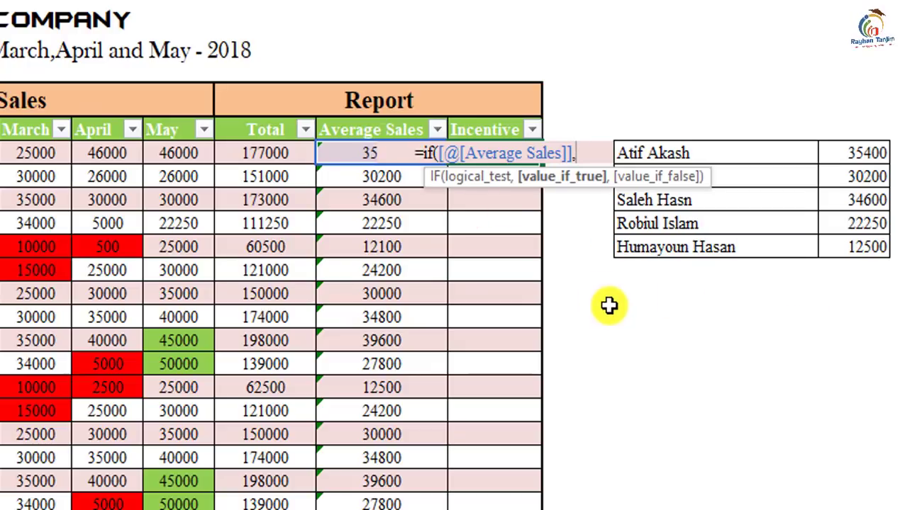
key(BackSpace)
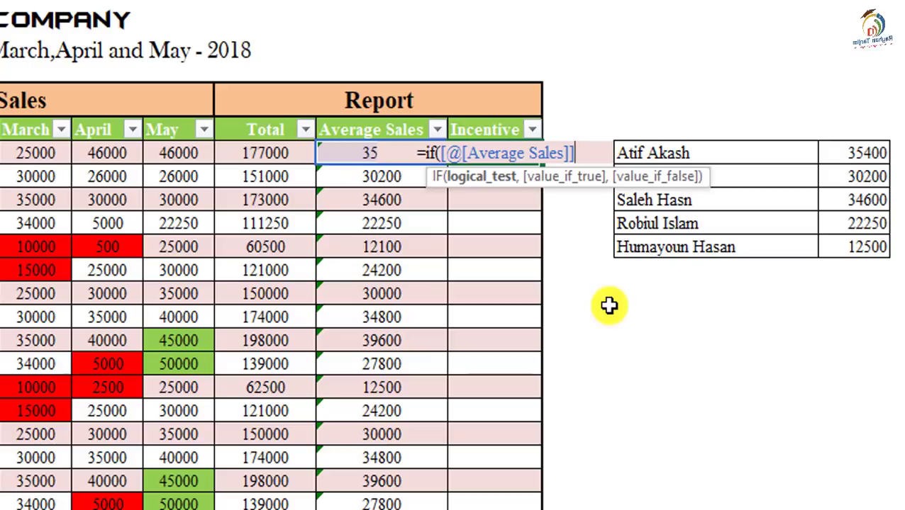
text(>=)
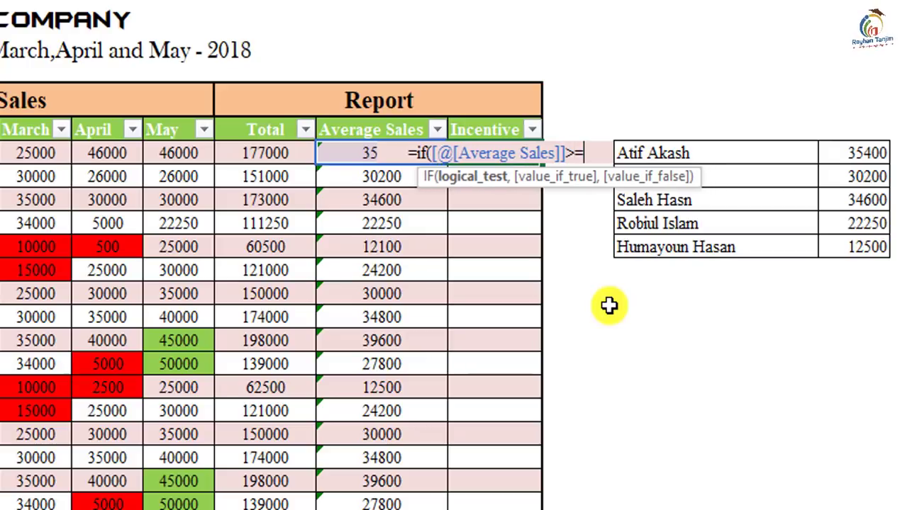
text(30000)
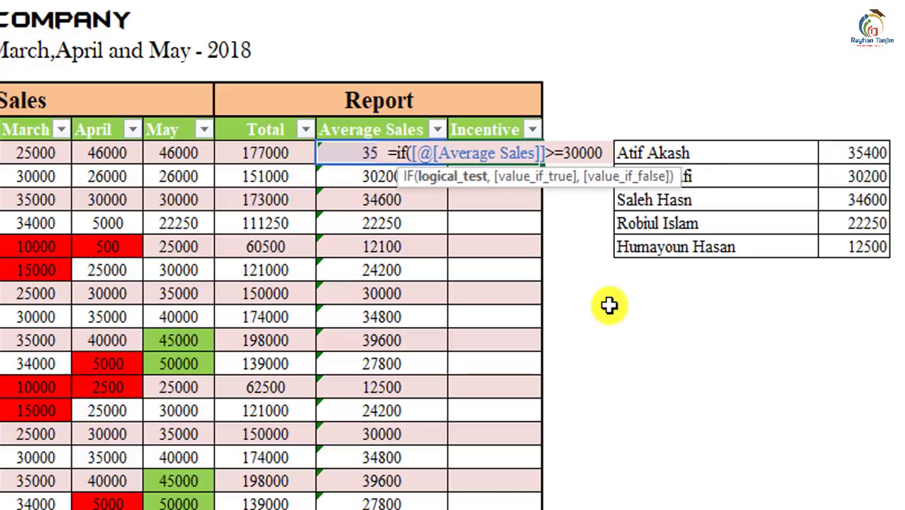
text(,)
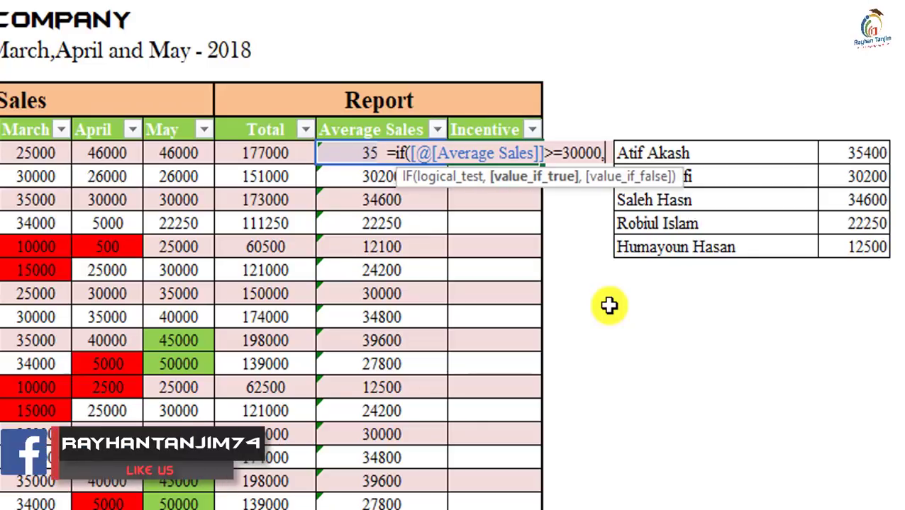
text(")
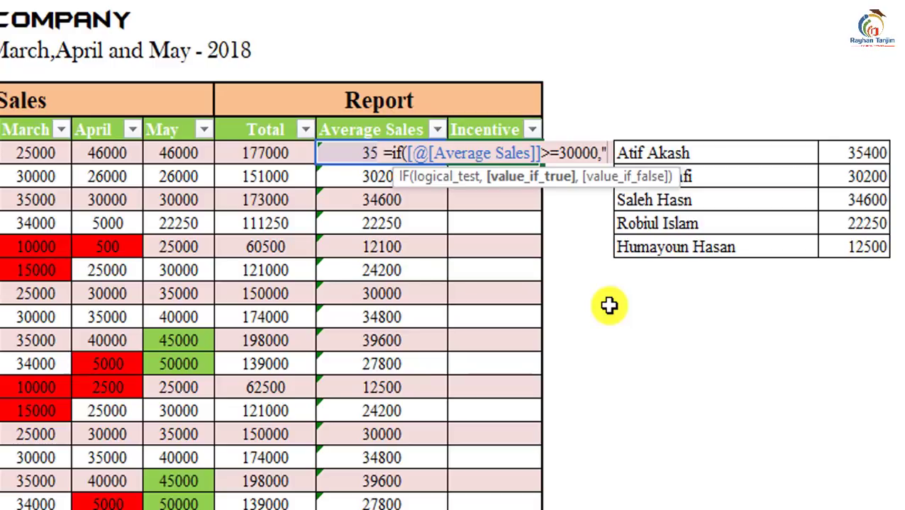
key(BackSpace)
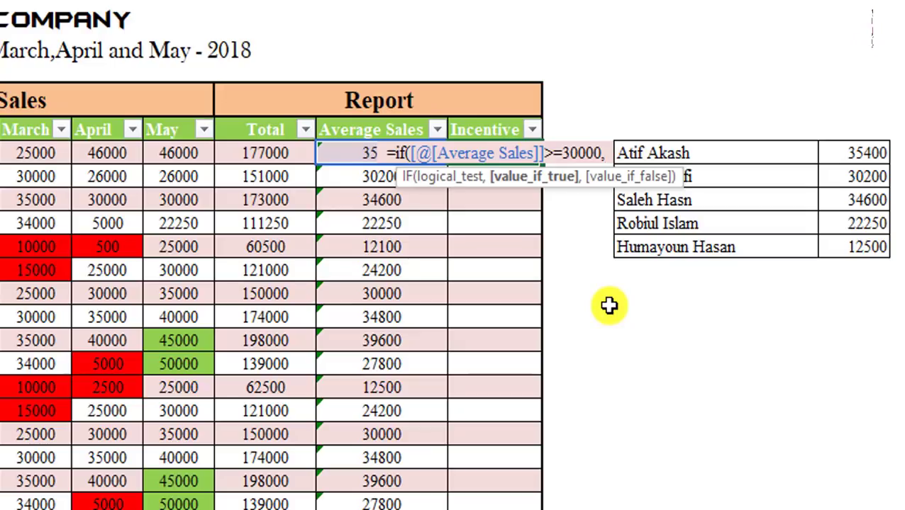
- Finish the IF with Average Sales*5% else " No incentive", filling the Incentive column
click(343, 150)
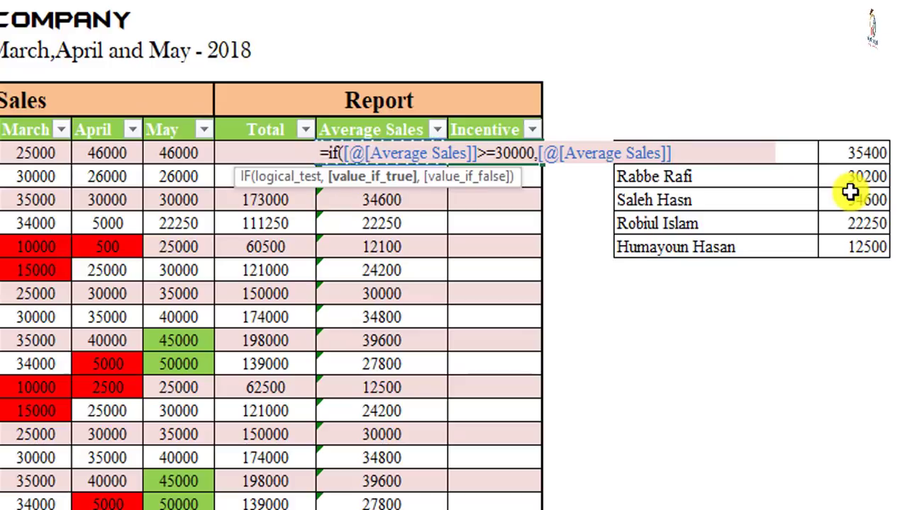
text(*)
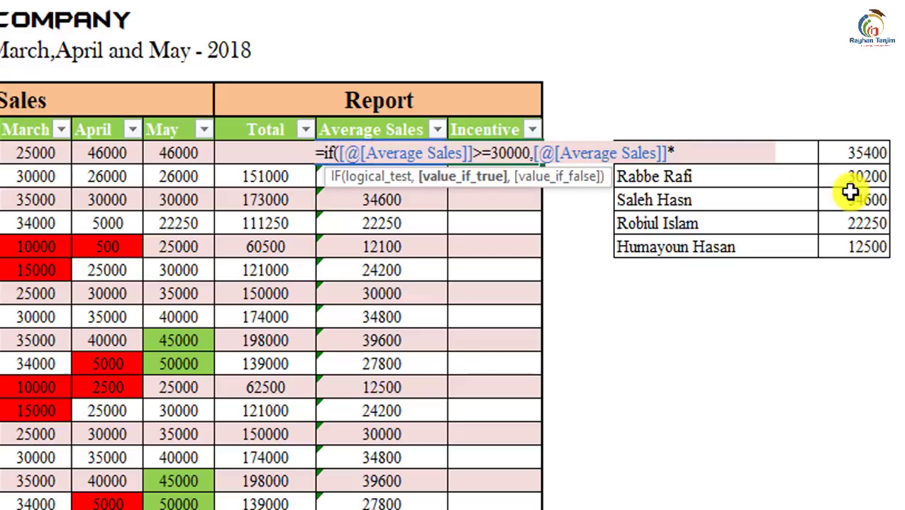
text(5)
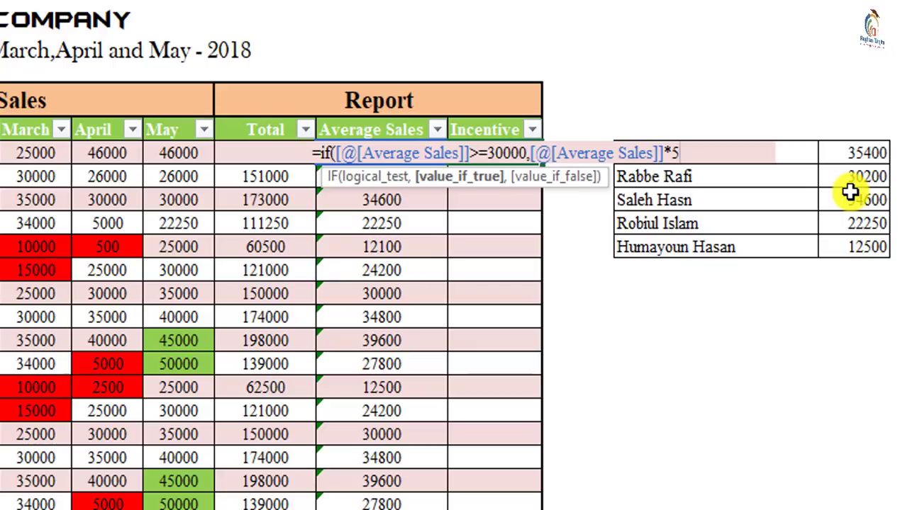
text(%)
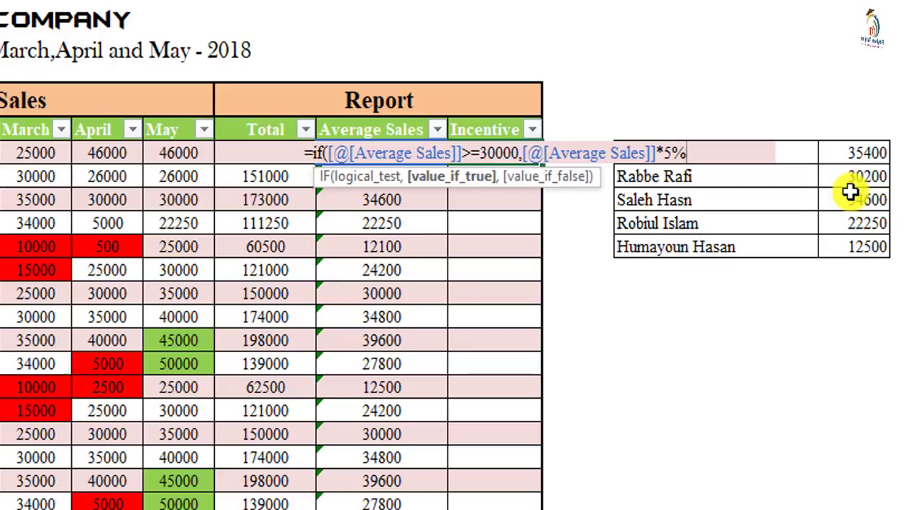
text(,)
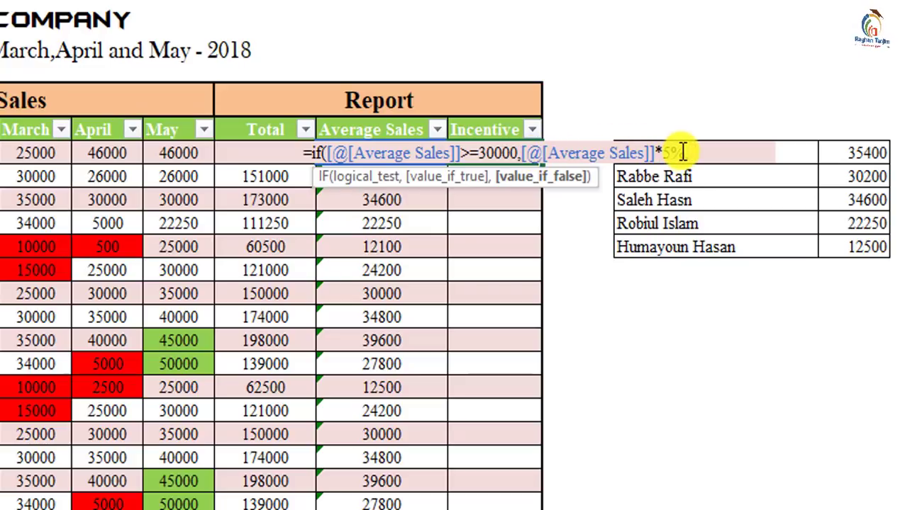
text(,)
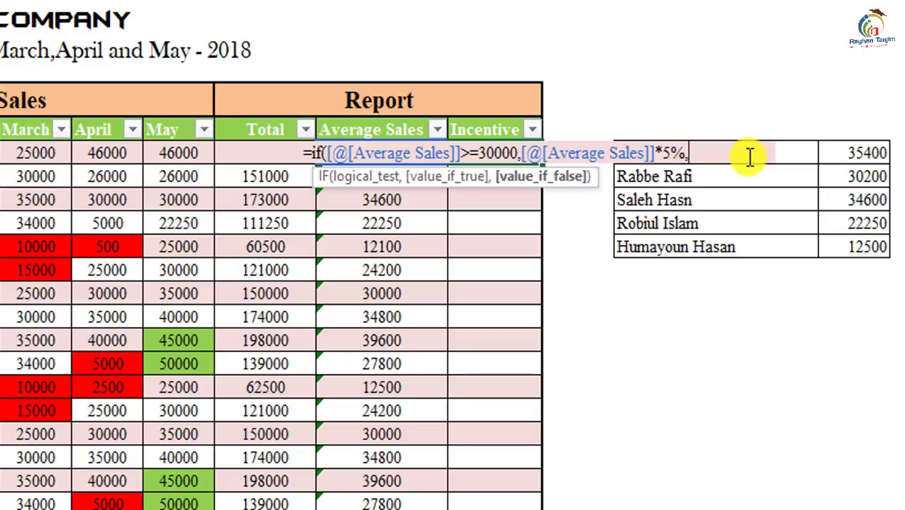
text(")
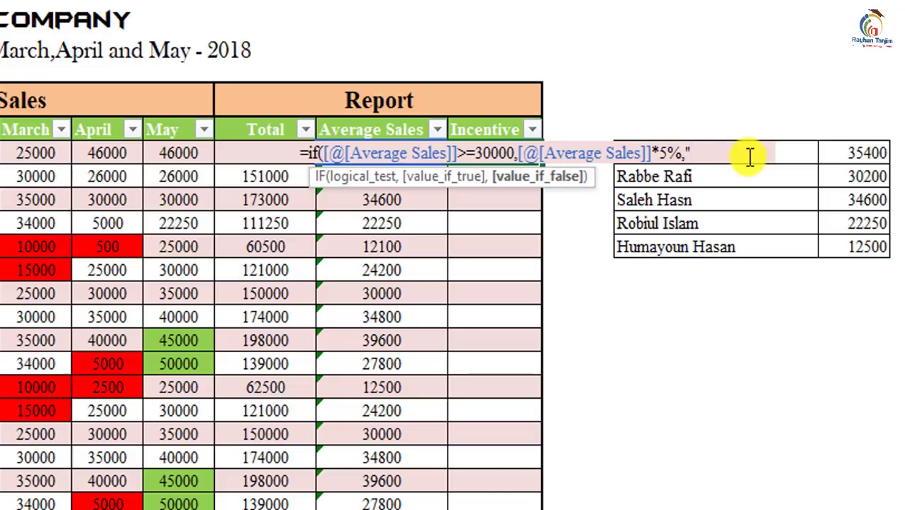
text( No incent)
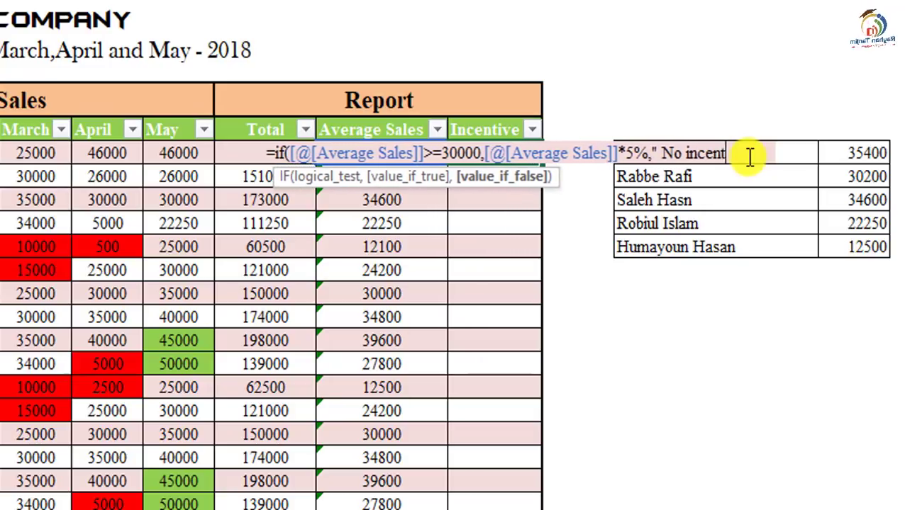
text(ive")
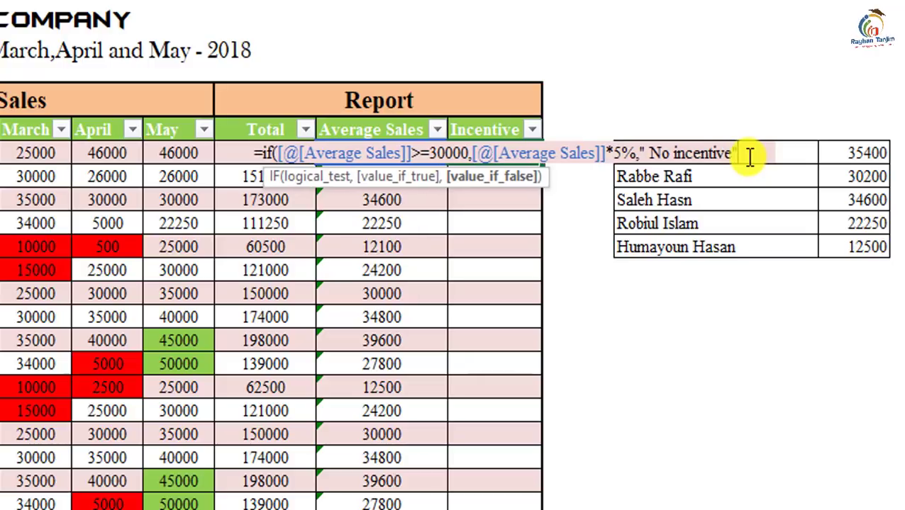
text())
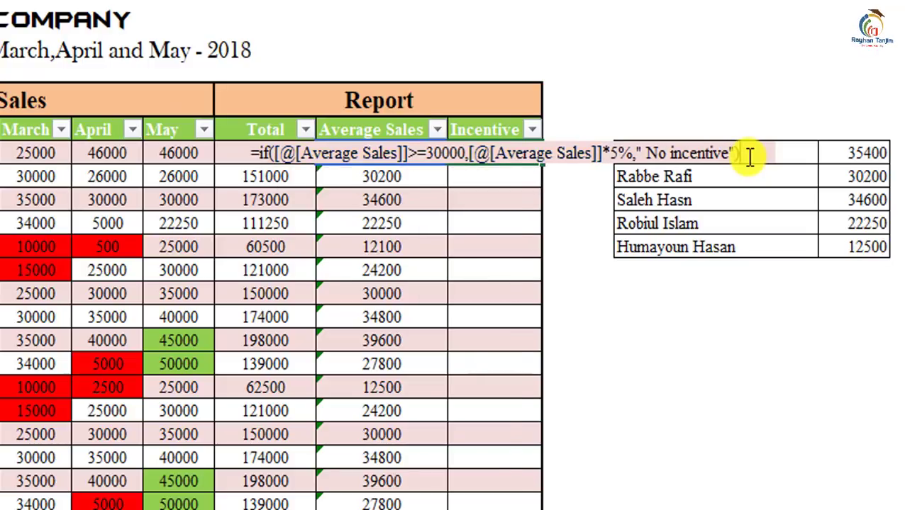
key(Return)
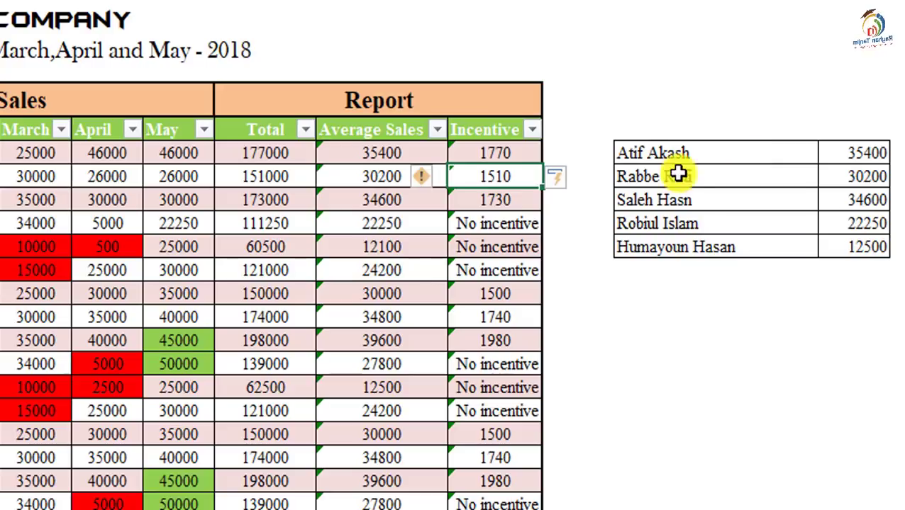
- In an empty cell above the name summary, calculate 5% of K7's 35400 average sales
click(524, 152)
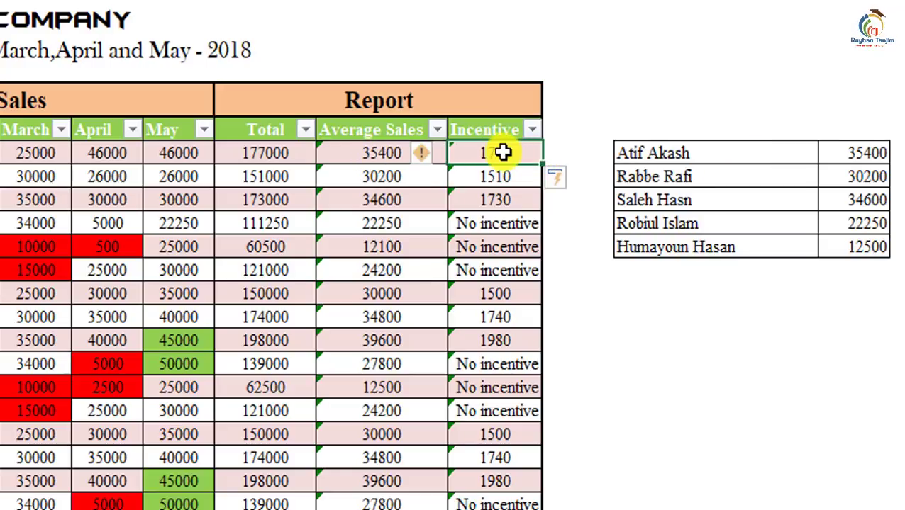
click(638, 81)
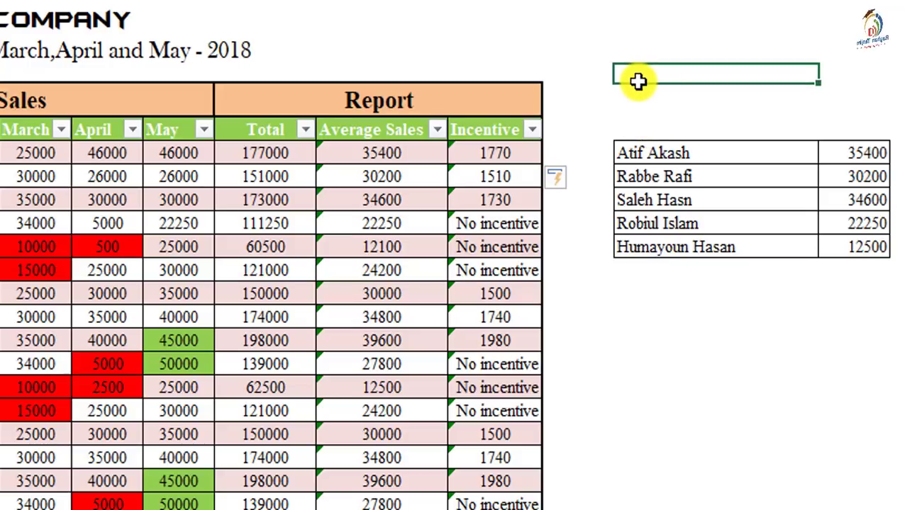
text(=)
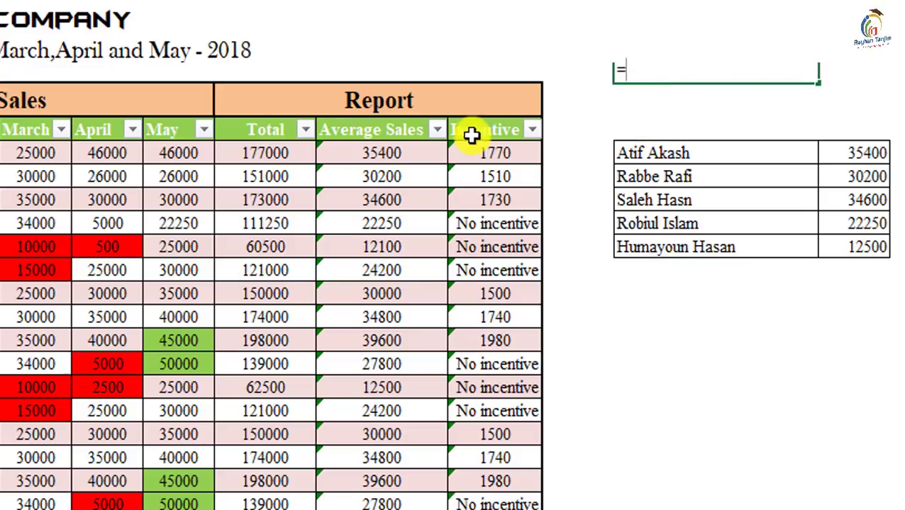
click(406, 154)
text(*5%)
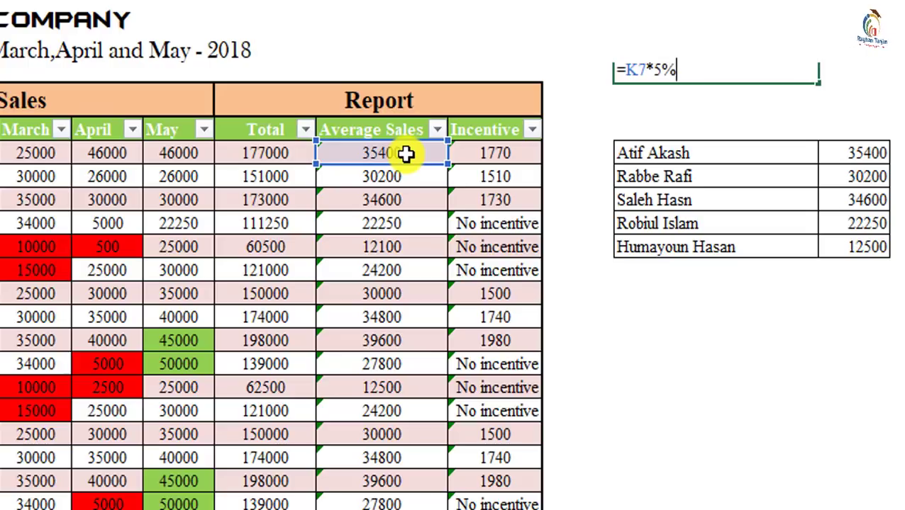
key(Return)
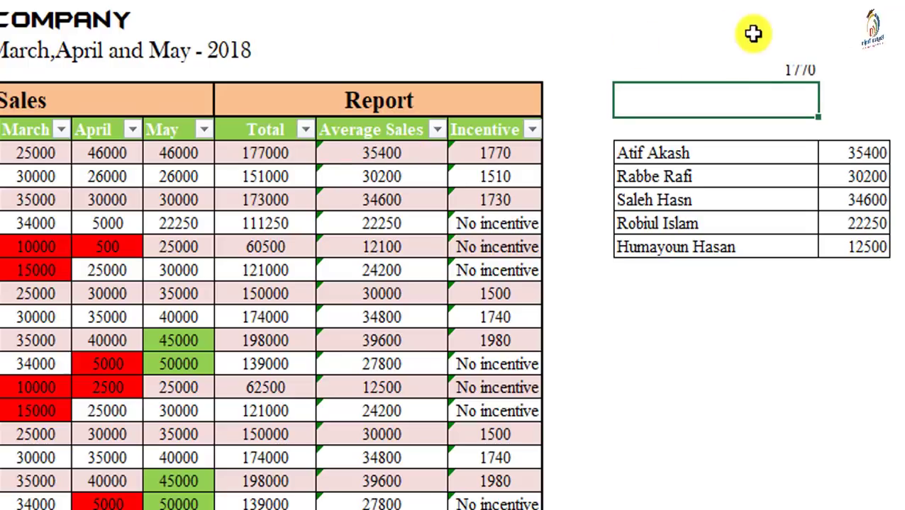
- Compare the 1770 result with the first Incentive value and review other average sales
click(753, 75)
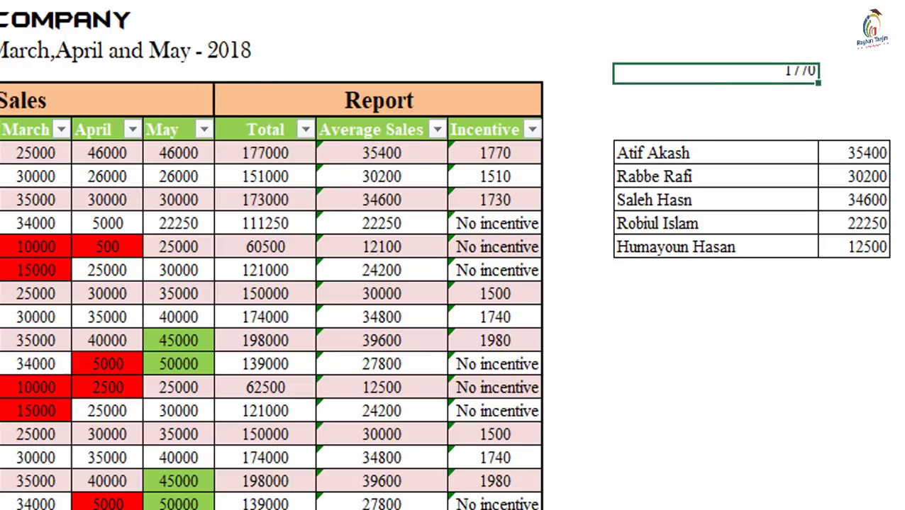
scroll(586, 111, up, 1)
click(488, 164)
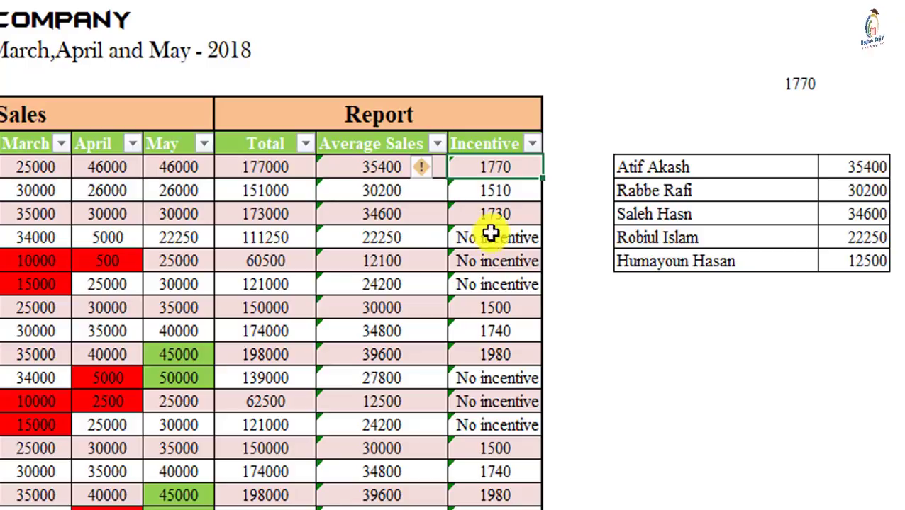
scroll(502, 269, down, 5)
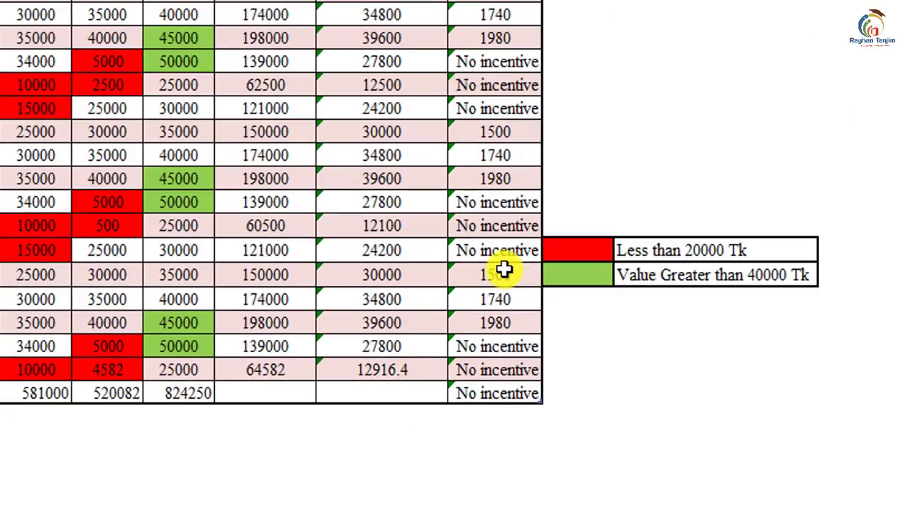
click(378, 255)
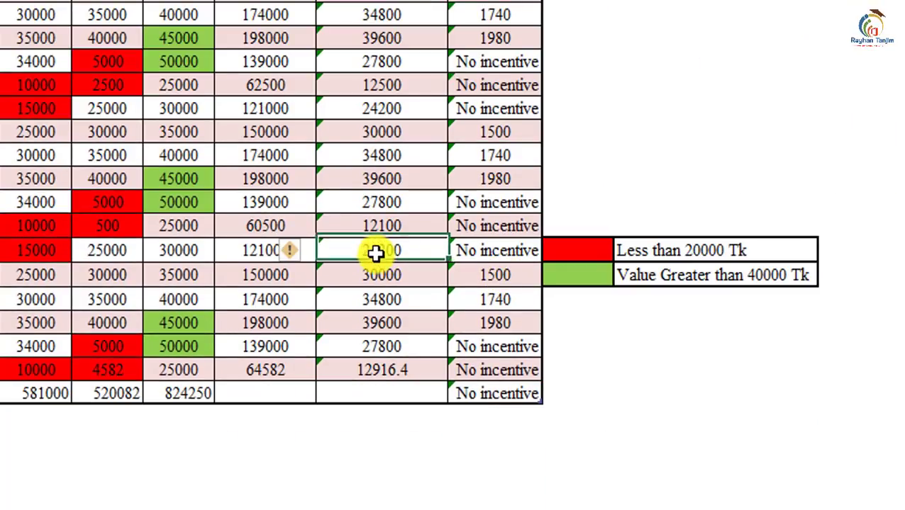
click(396, 346)
click(393, 371)
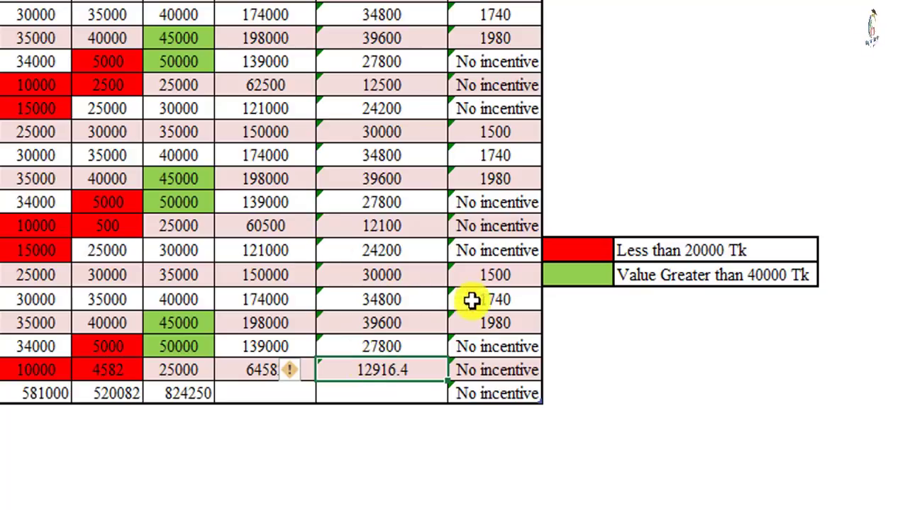
- Test with 10000000 as the first Average Sales, then undo to restore 35400
scroll(426, 350, up, 8)
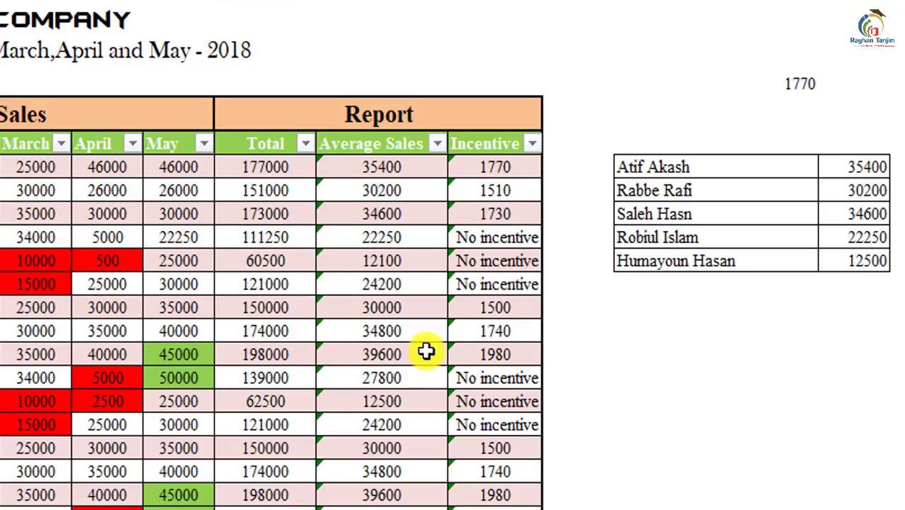
click(355, 168)
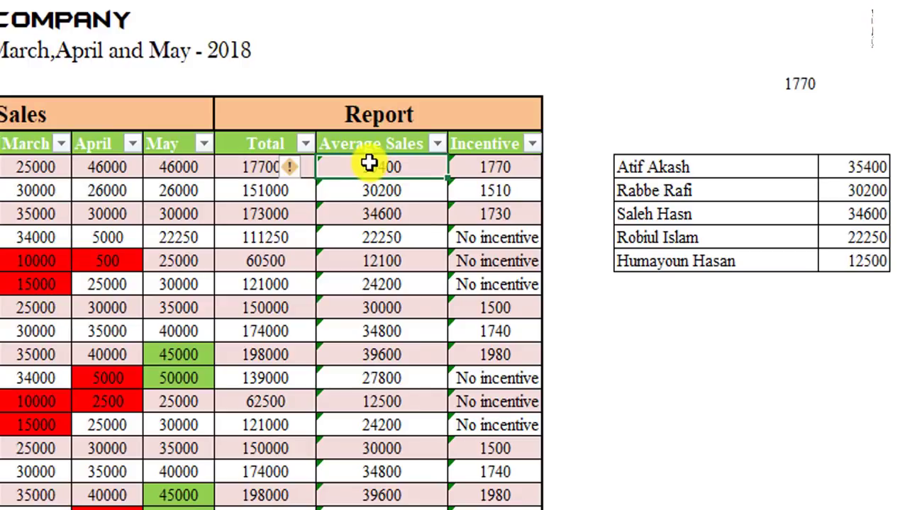
key(Delete)
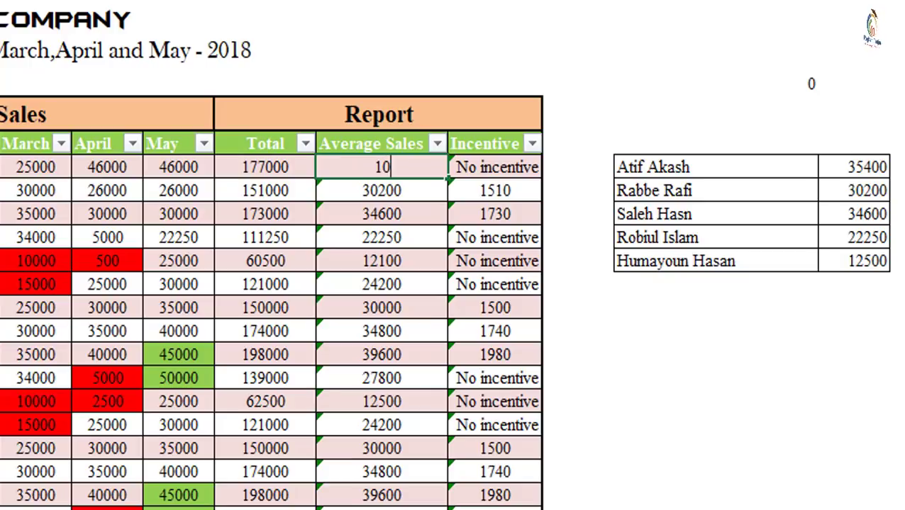
key(Return)
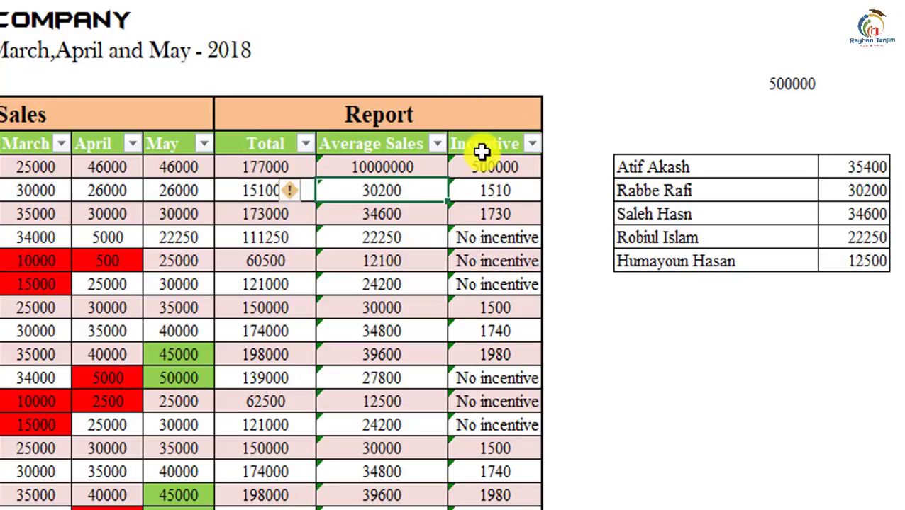
key(ctrl+z)
key(ctrl+z)
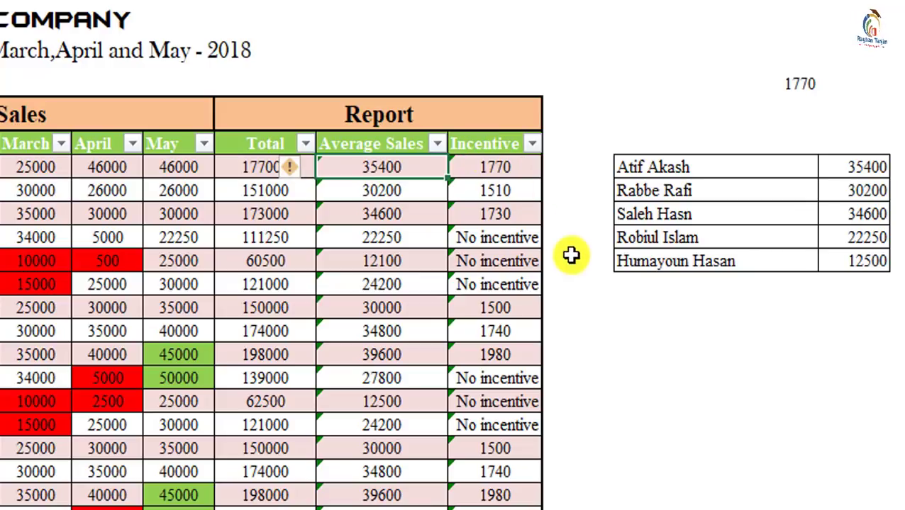
click(657, 398)
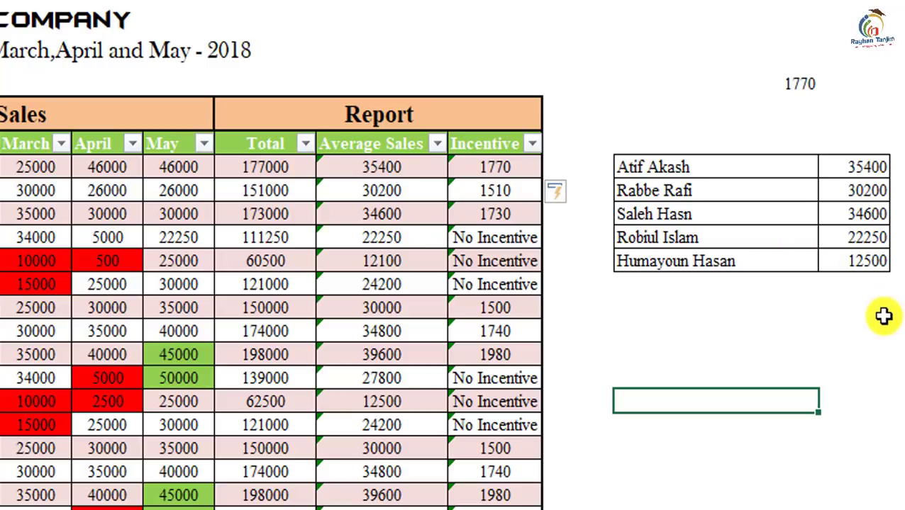
- Chart the five names and average sales as a 3-D stacked column chart, moved slightly up
drag(642, 166, 868, 267)
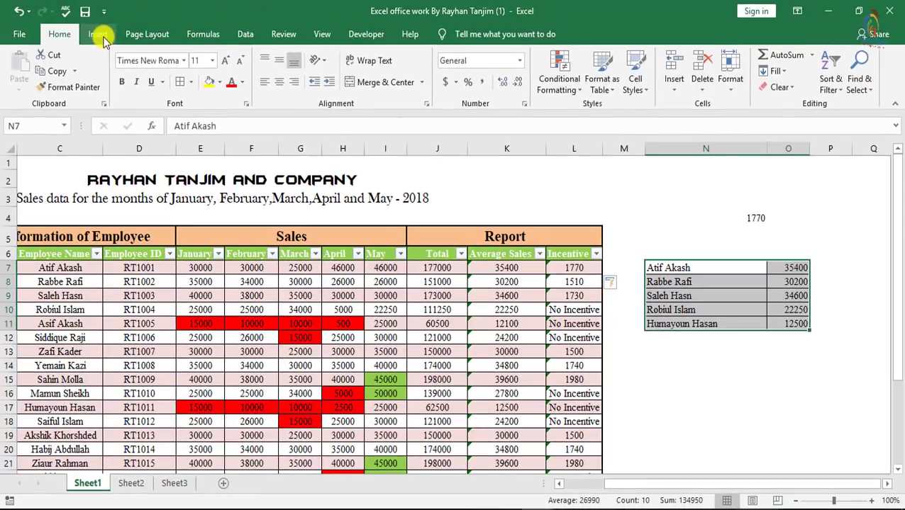
click(57, 10)
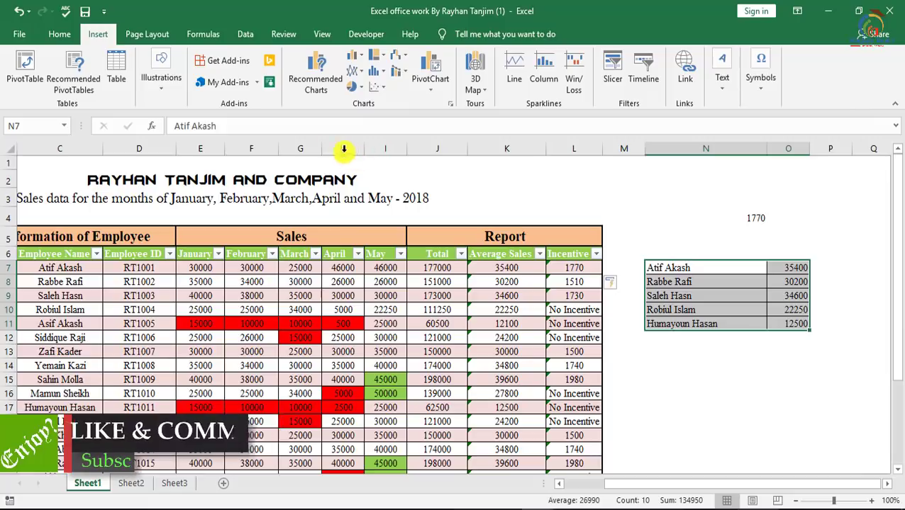
click(364, 91)
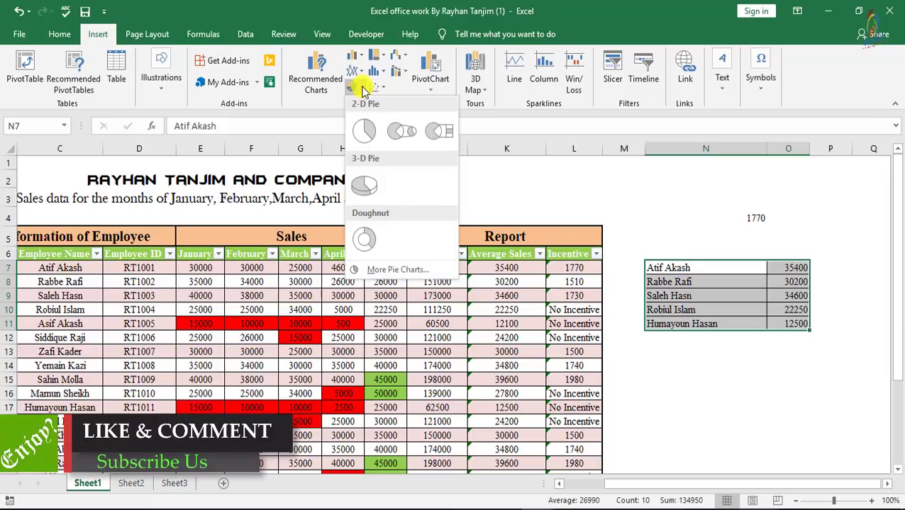
click(361, 88)
click(361, 56)
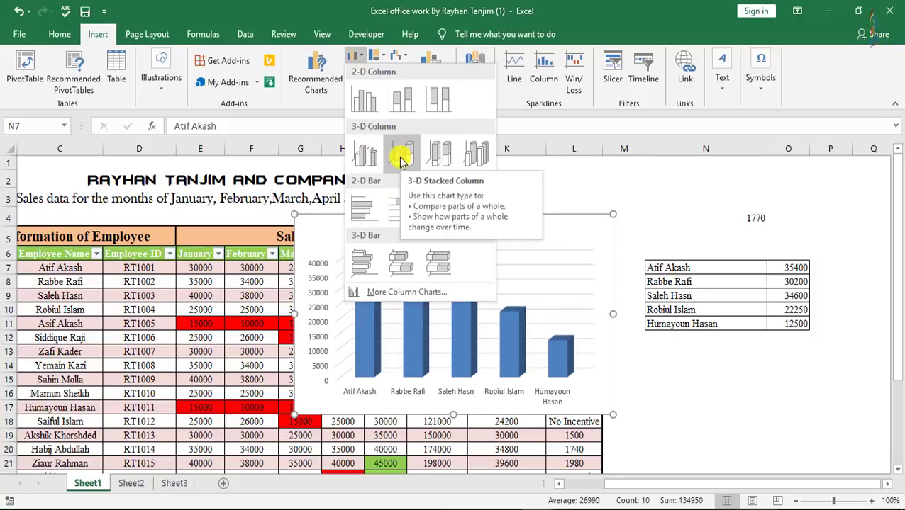
click(402, 158)
drag(505, 243, 508, 220)
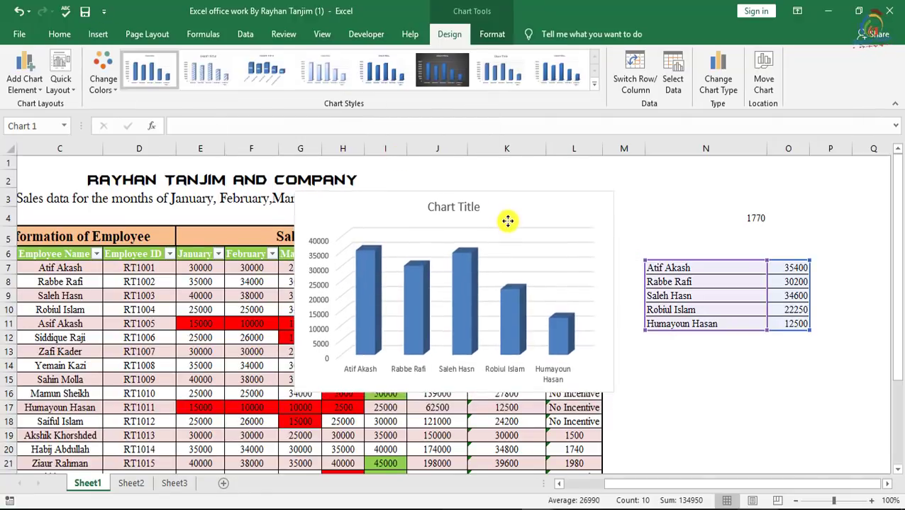
click(204, 76)
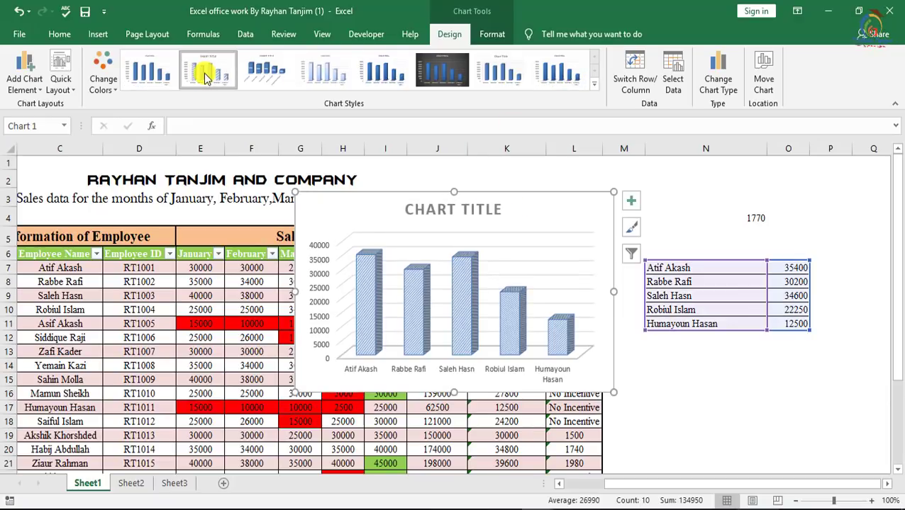
click(166, 68)
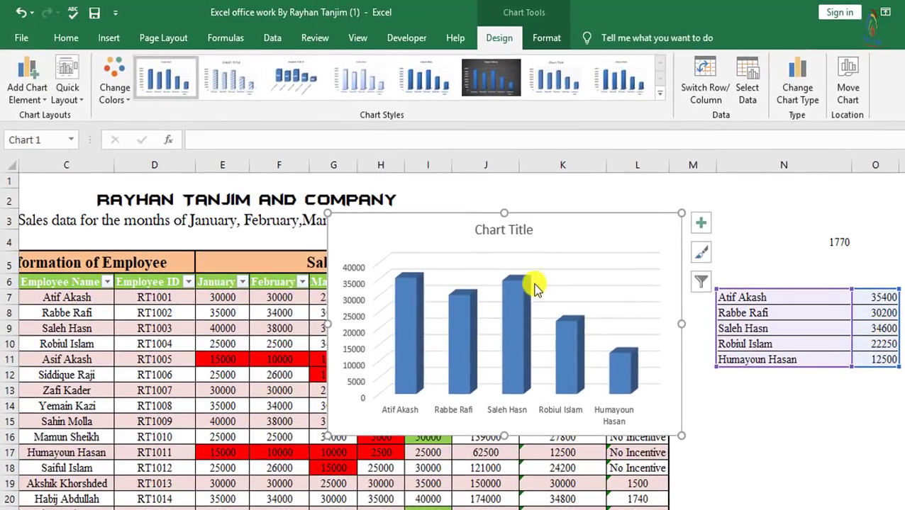
- Change the horizontal axis employee-name labels to the Times New Roman font
click(445, 411)
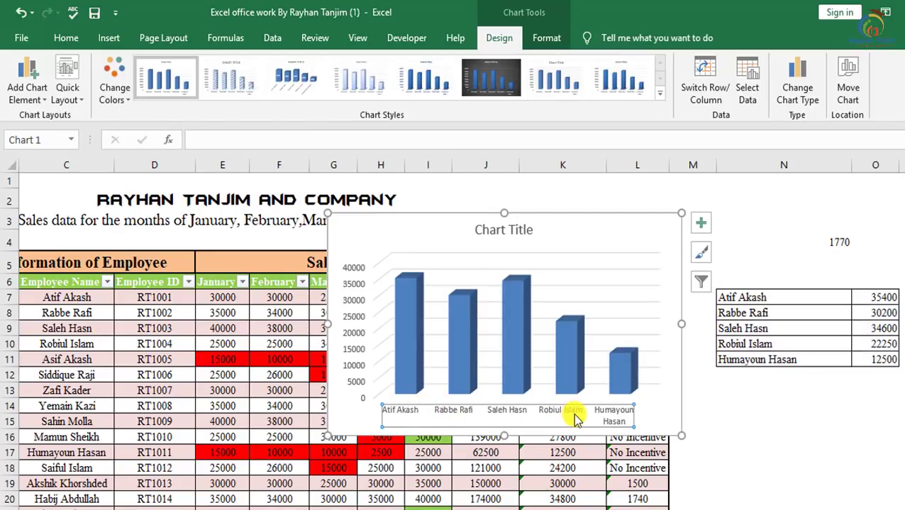
double_click(525, 418)
click(66, 39)
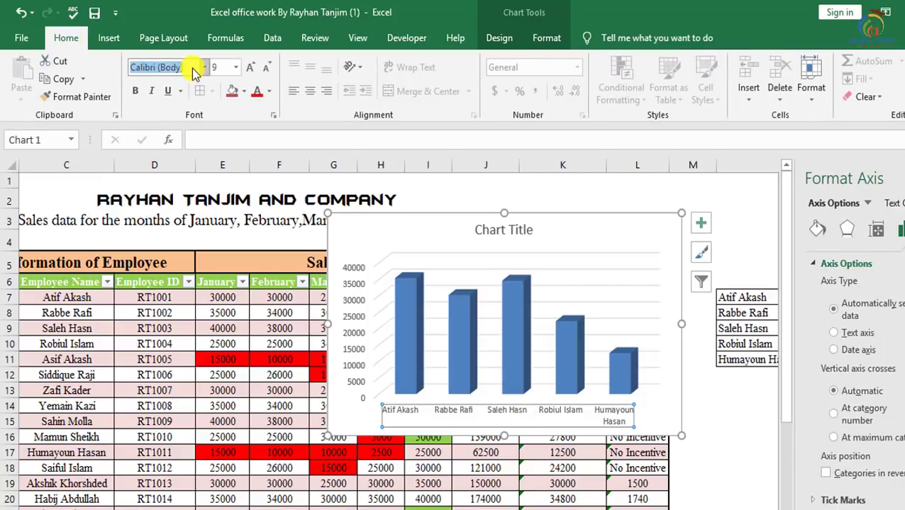
key(Return)
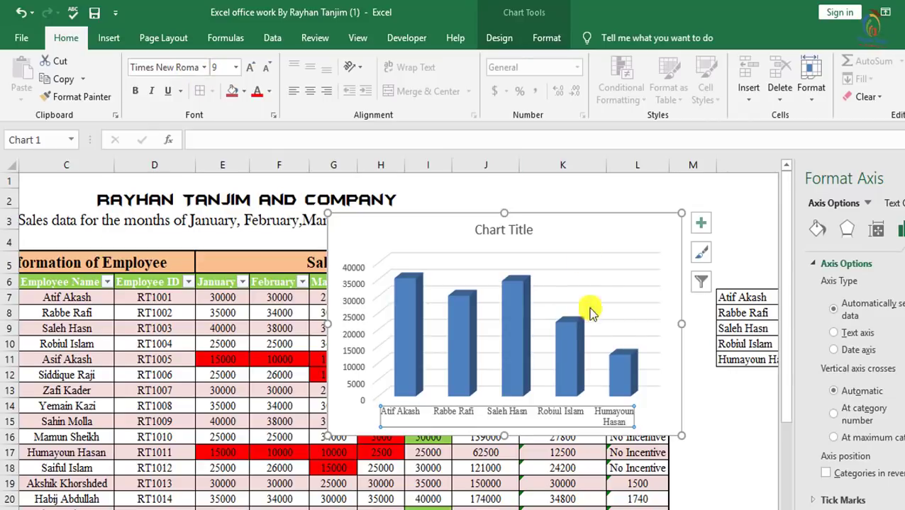
click(515, 229)
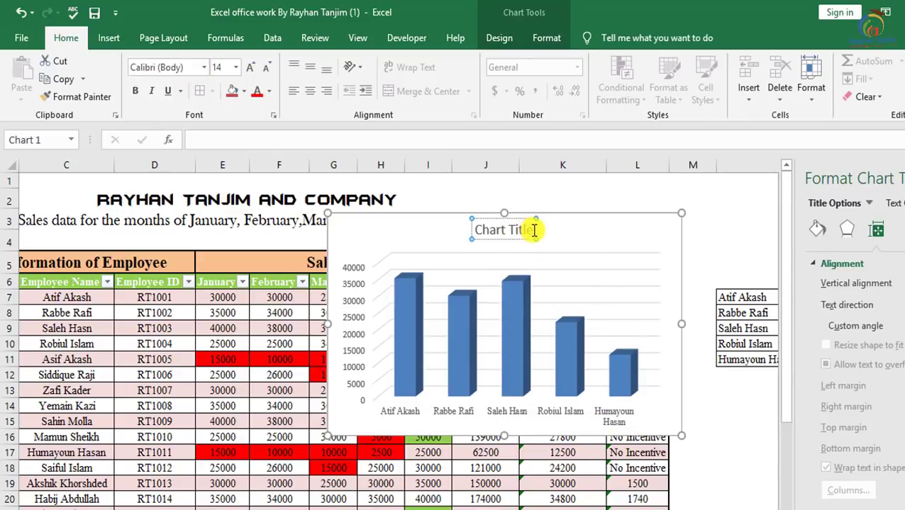
- Rename the chart title to 'Sales Report'
drag(531, 229, 469, 236)
text(S)
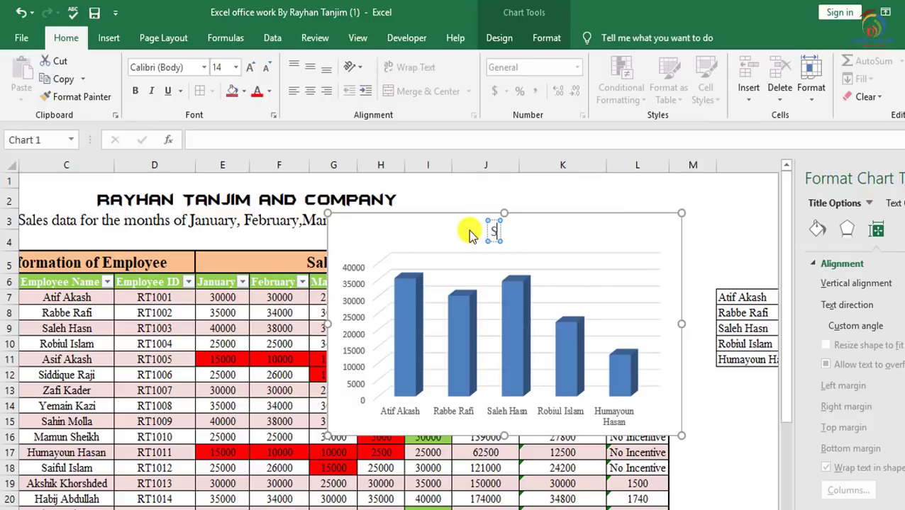
text(ales R)
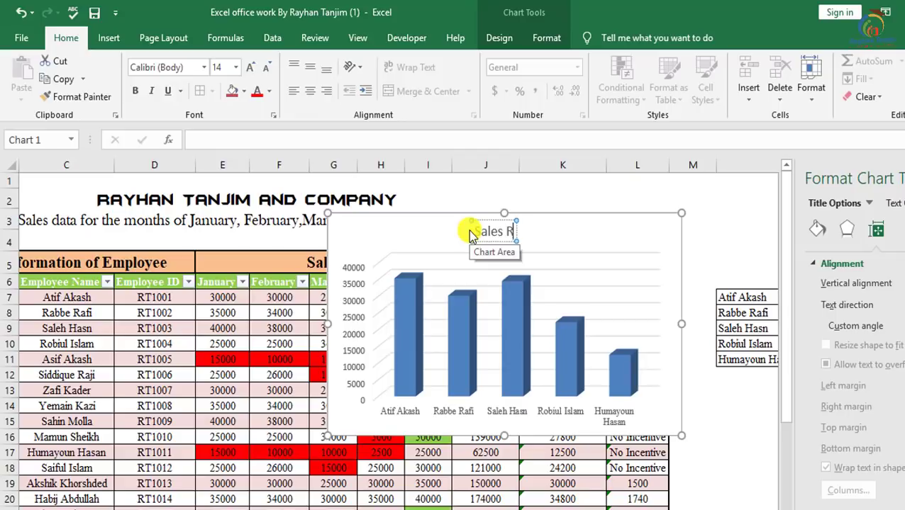
text(eport)
key(Return)
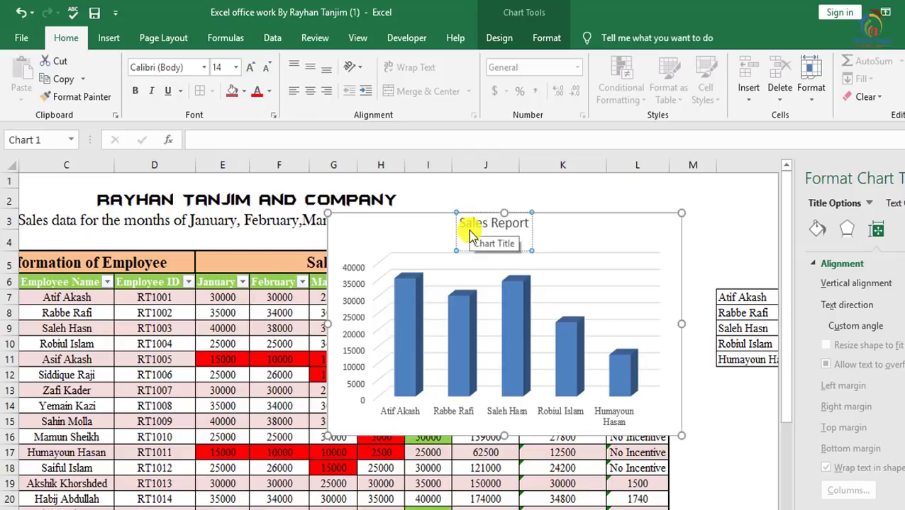
key(BackSpace)
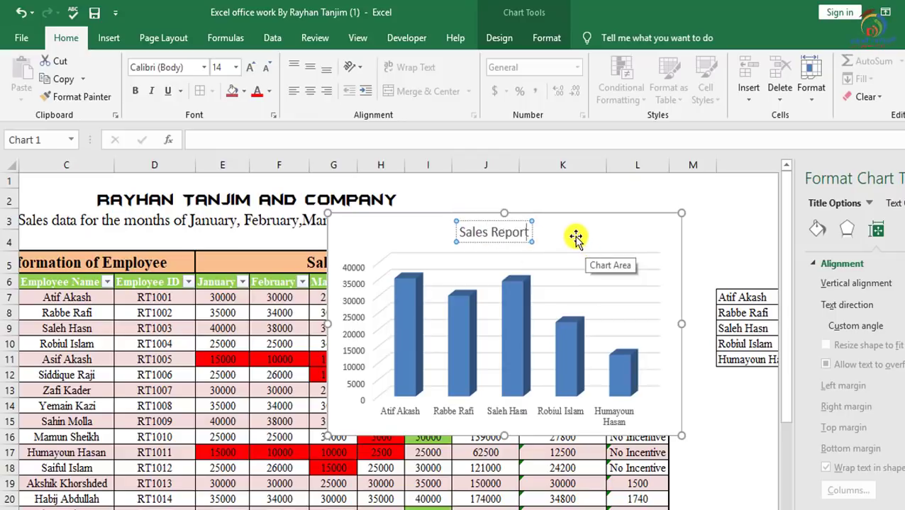
click(597, 236)
- Make the Sales Report title bold and underlined
click(509, 231)
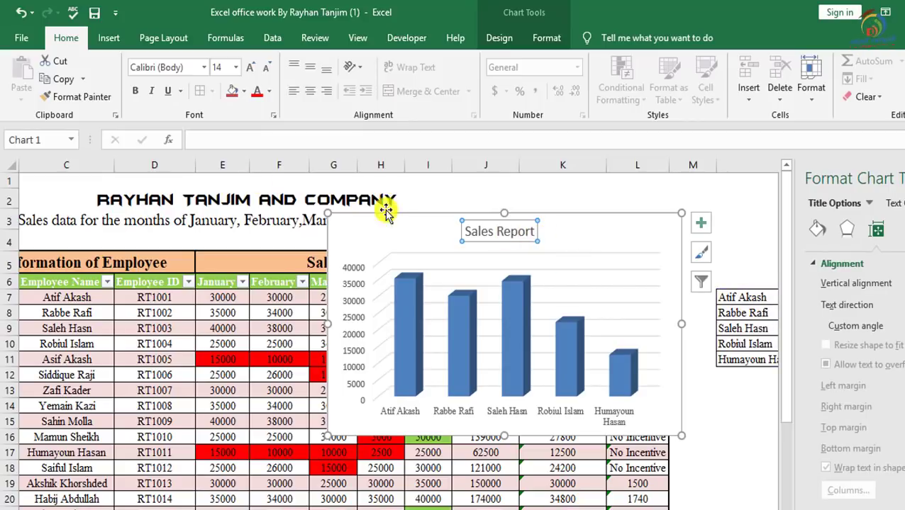
click(136, 91)
click(172, 92)
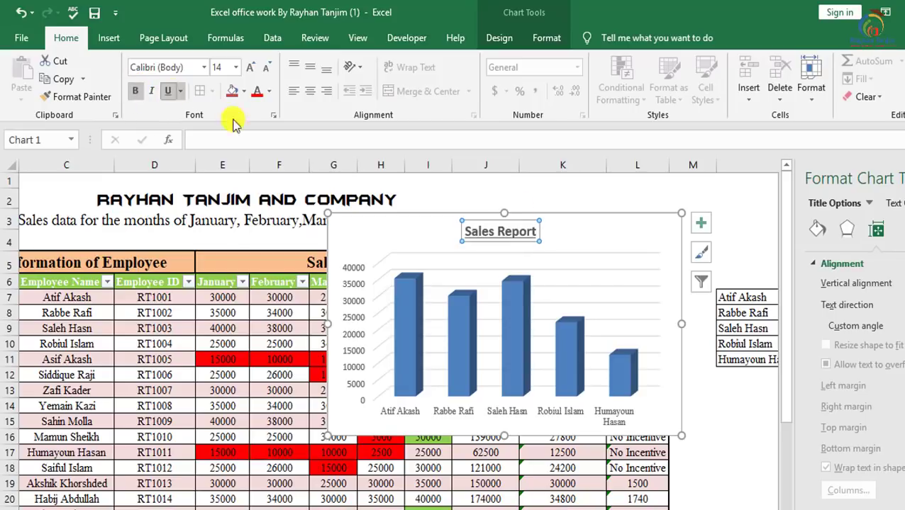
click(604, 232)
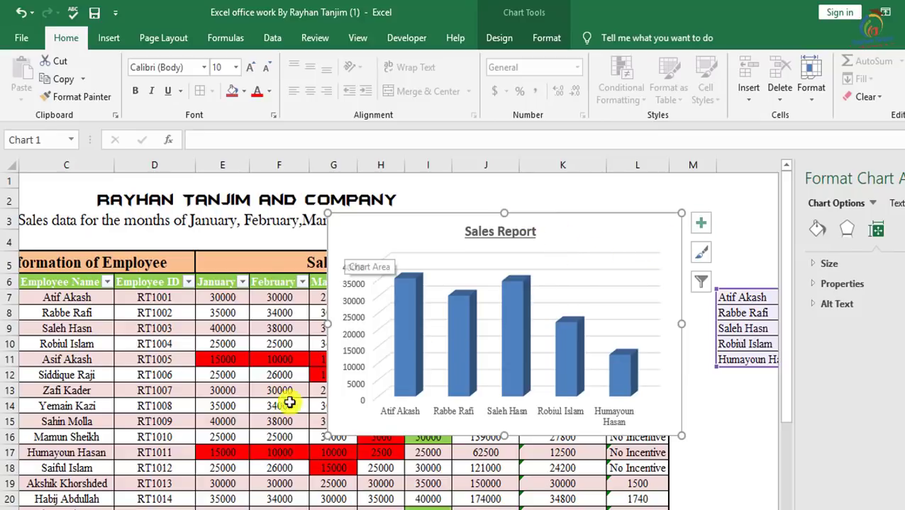
- Delete the Sales Report column chart from the sheet
click(376, 230)
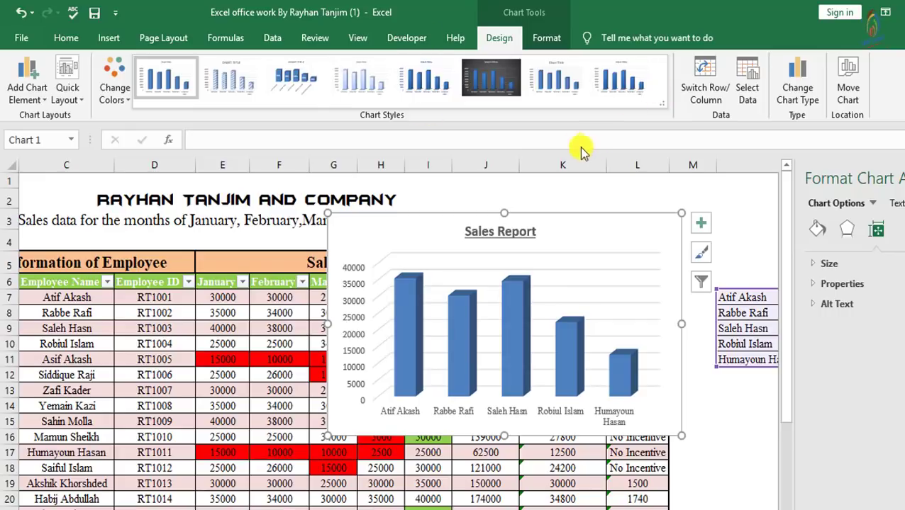
click(584, 287)
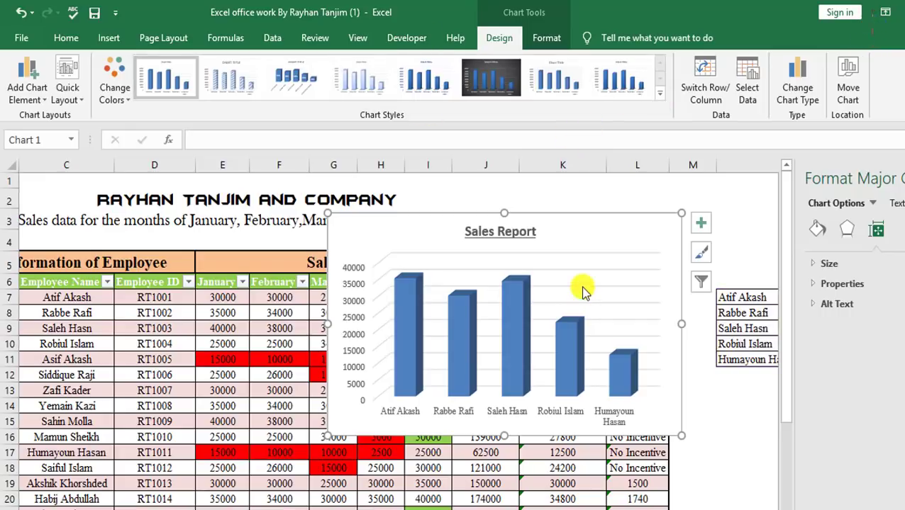
click(572, 229)
key(Delete)
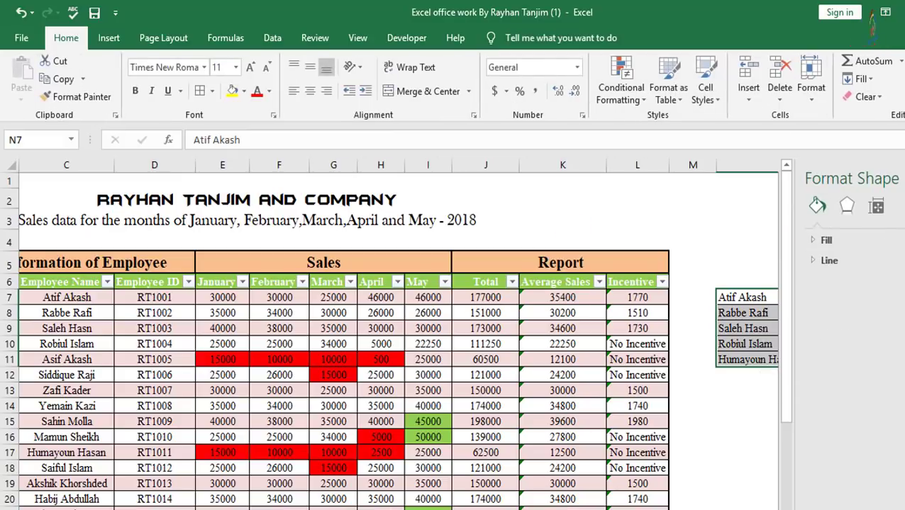
click(109, 38)
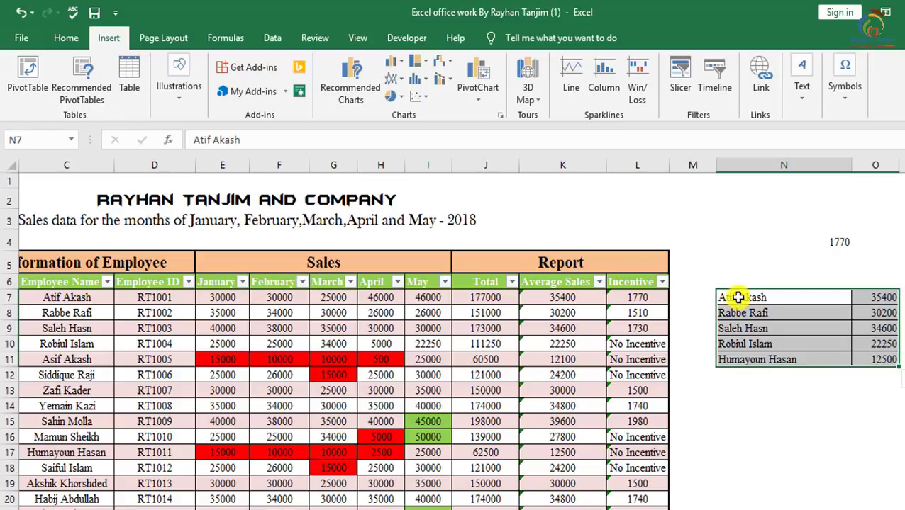
- Insert a 3-D pie chart of N7:O11 and apply Chart Style 2
drag(738, 298, 872, 363)
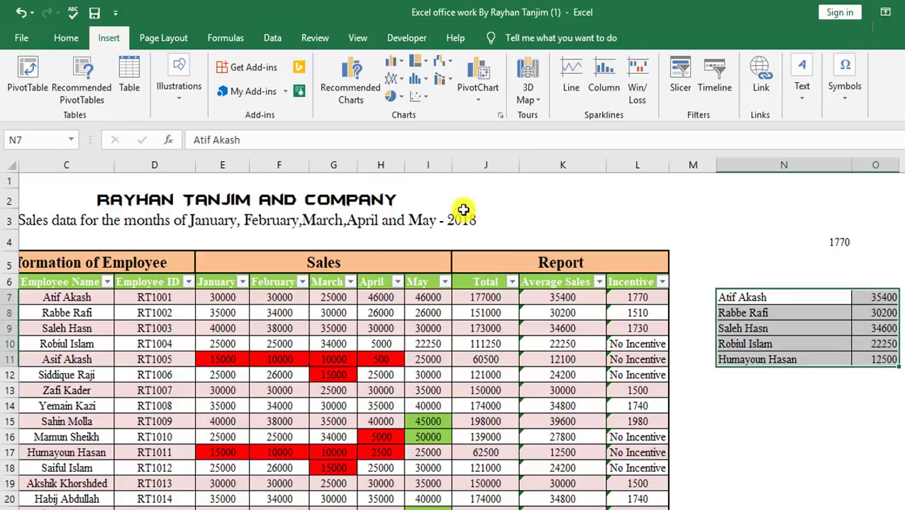
click(394, 97)
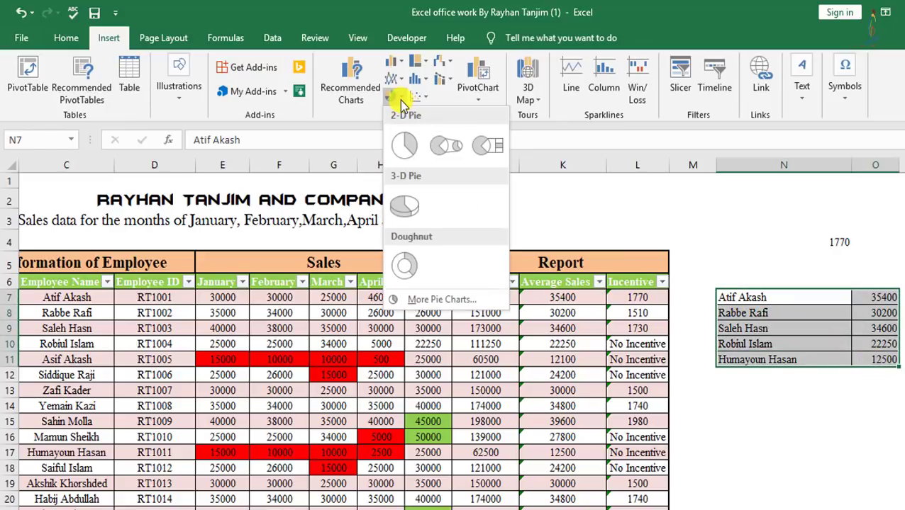
click(408, 211)
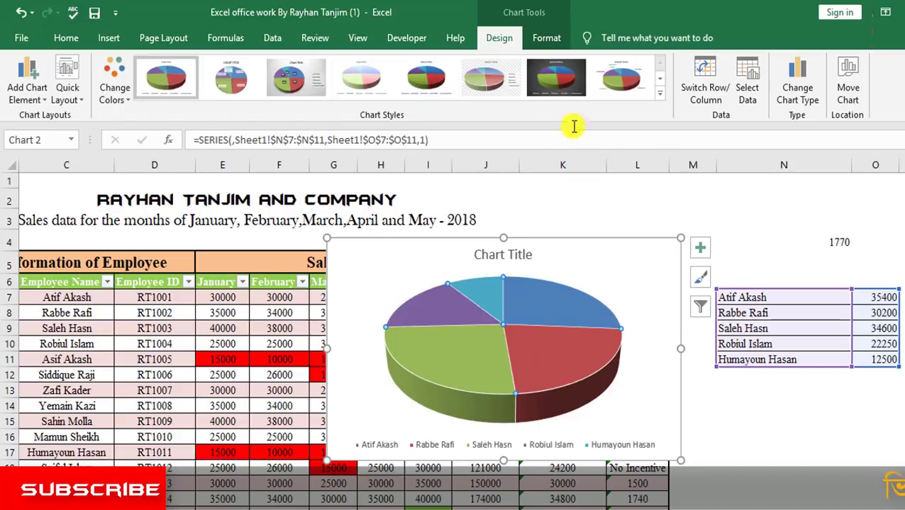
click(661, 78)
click(218, 85)
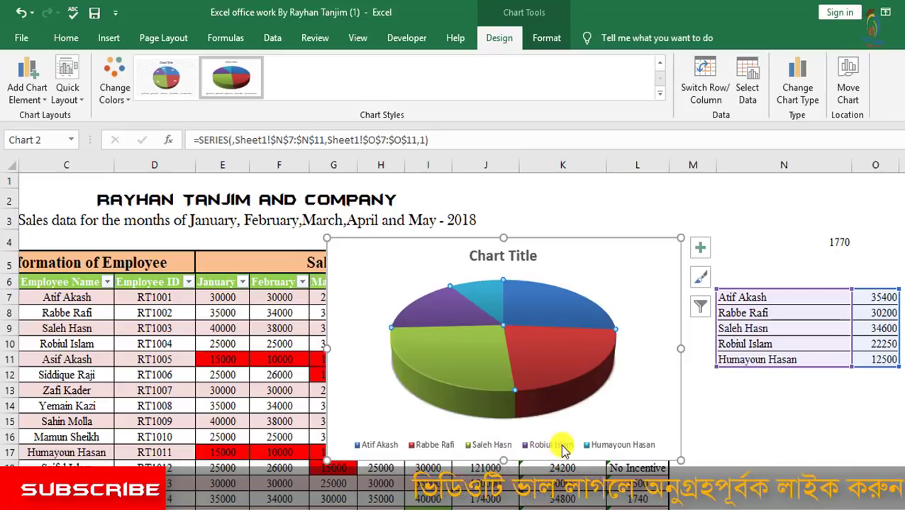
double_click(559, 366)
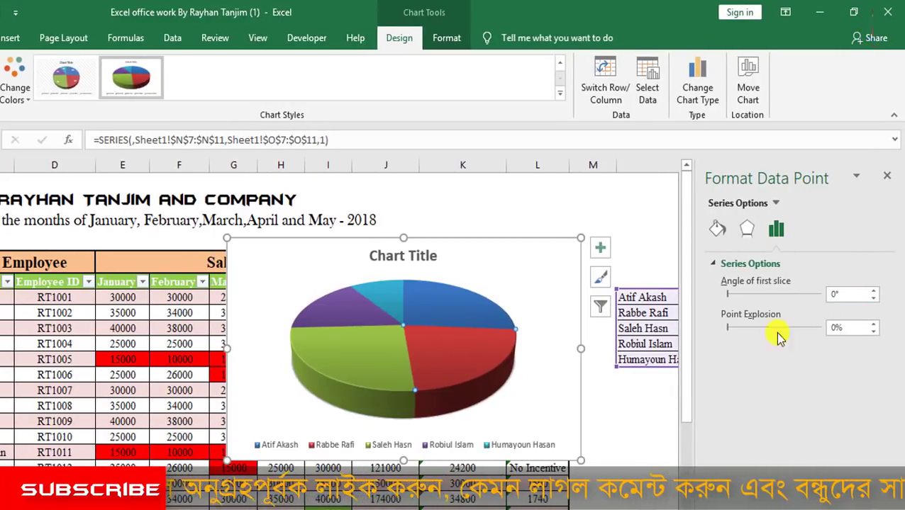
- Give the Rabbe Rafi slice a solid yellow fill
click(747, 230)
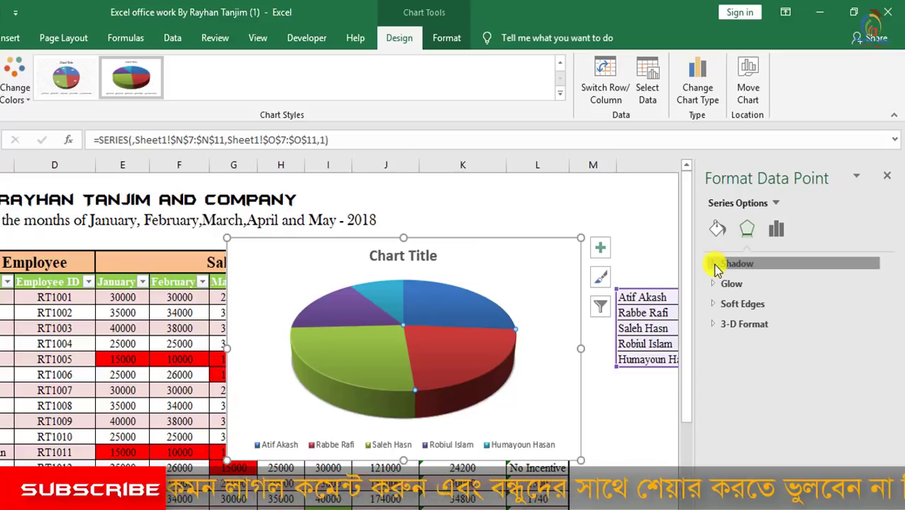
click(715, 265)
click(713, 264)
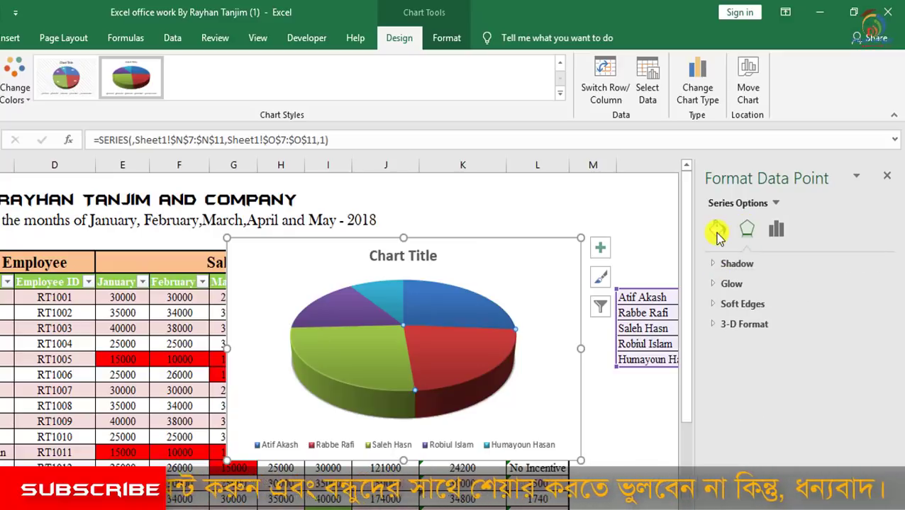
click(716, 230)
click(714, 263)
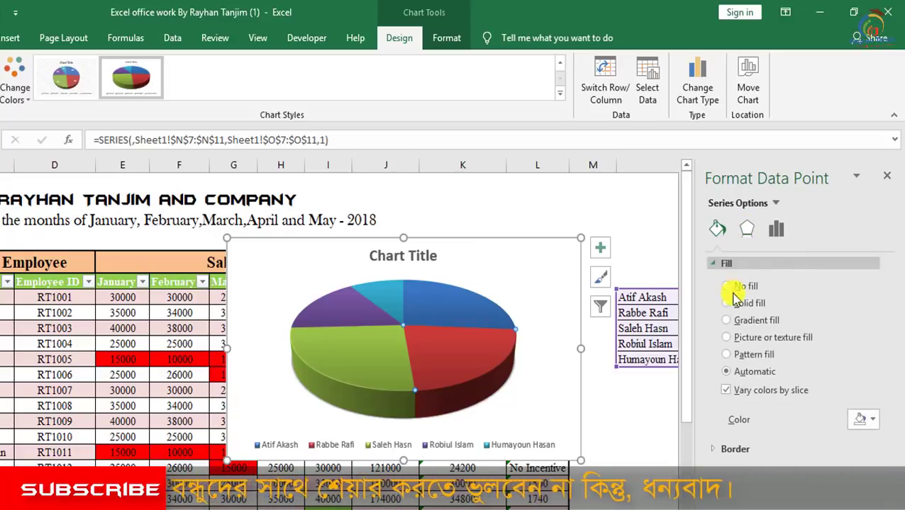
click(726, 321)
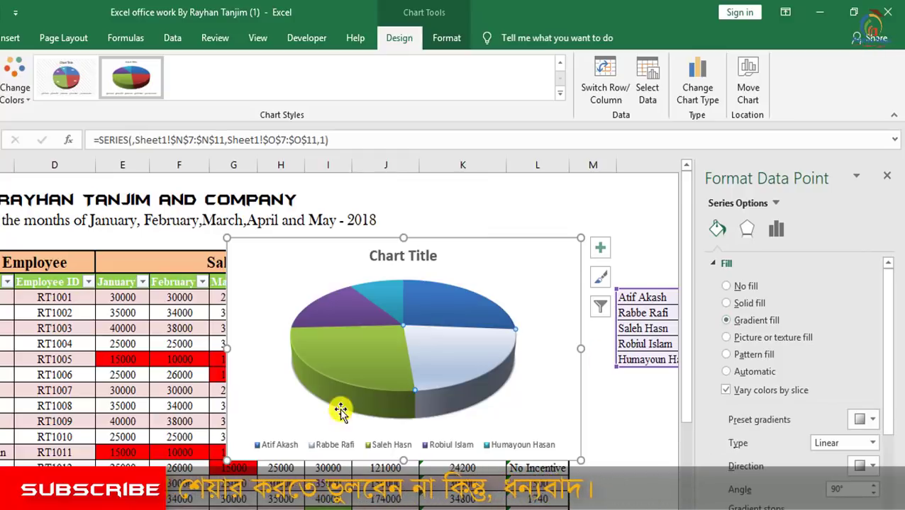
click(728, 287)
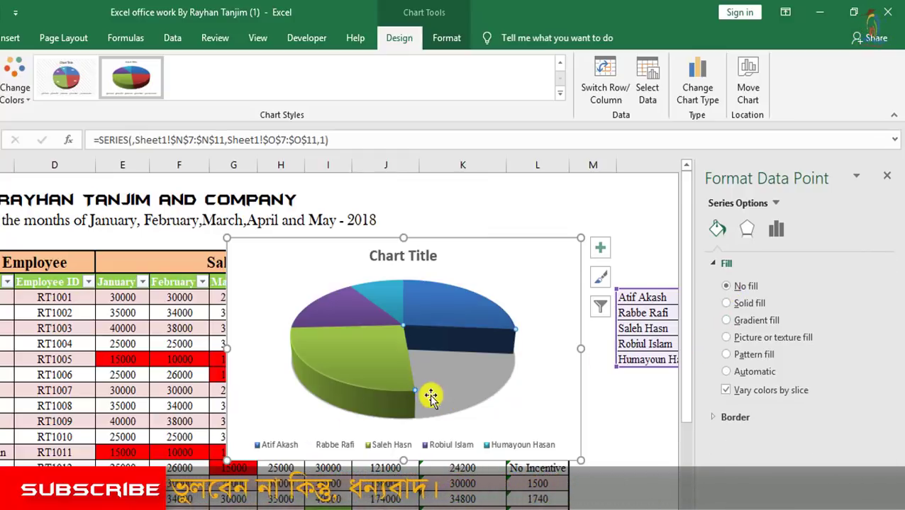
click(727, 304)
click(861, 420)
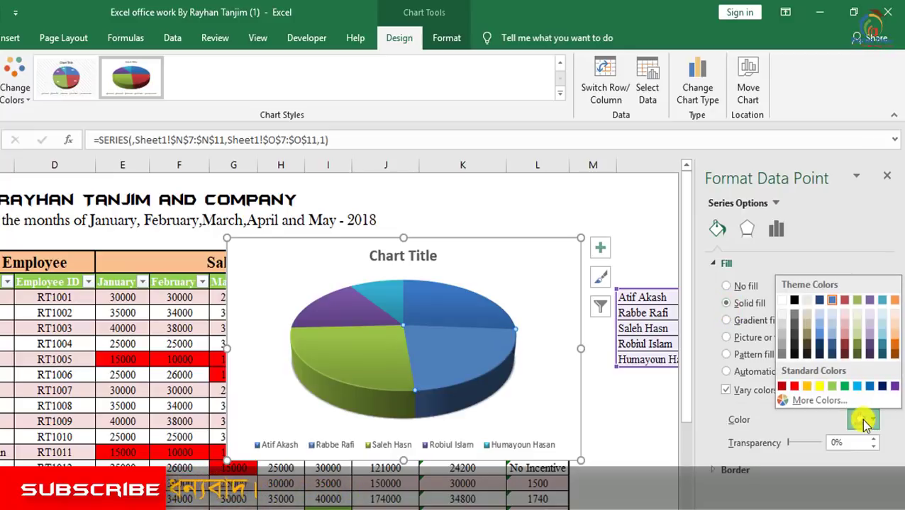
click(817, 386)
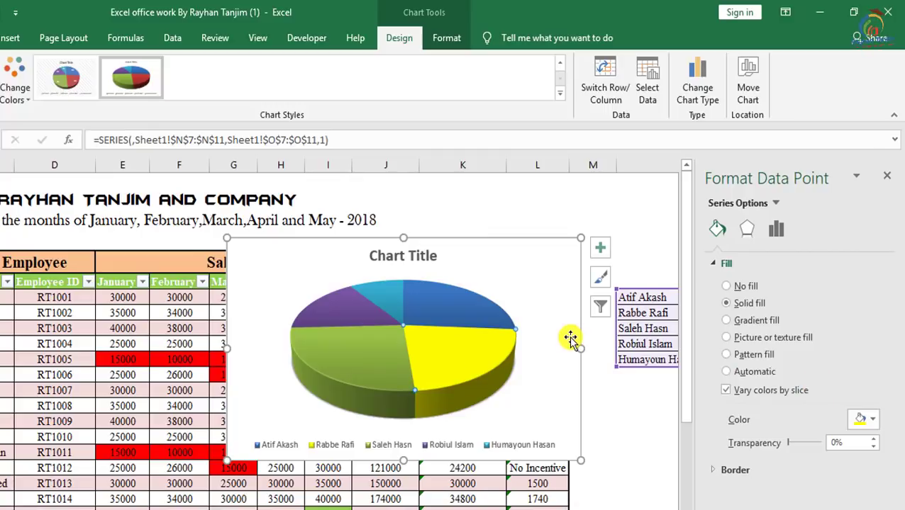
- Close the formatting pane and delete the pie chart
click(887, 177)
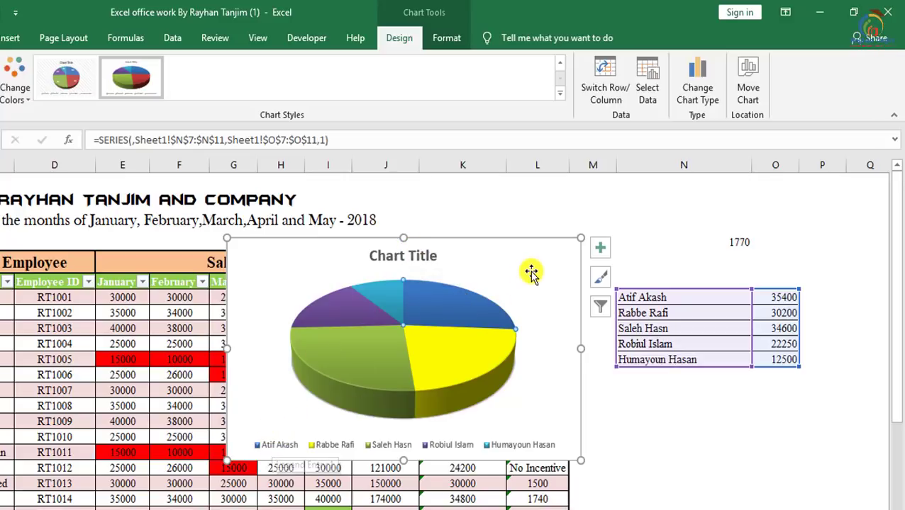
click(508, 273)
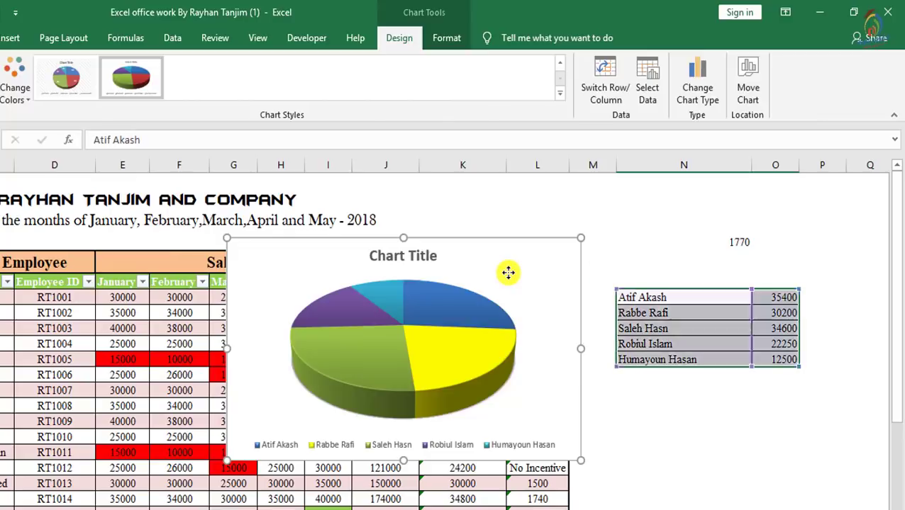
key(Delete)
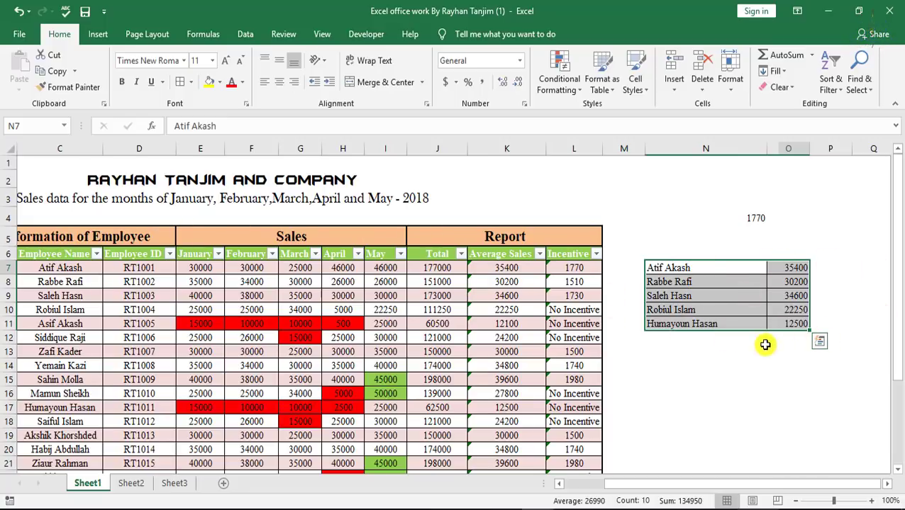
- Apply All Borders to cells N15:O15
click(673, 377)
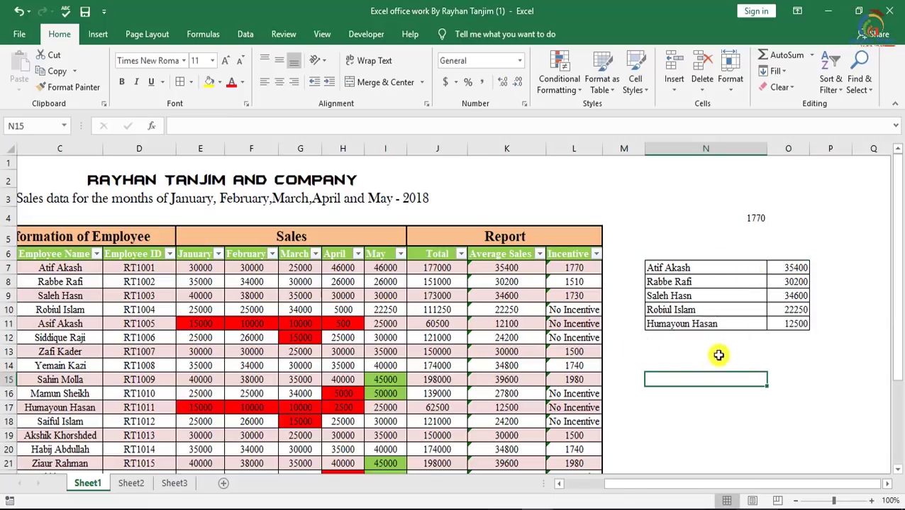
drag(684, 384, 773, 367)
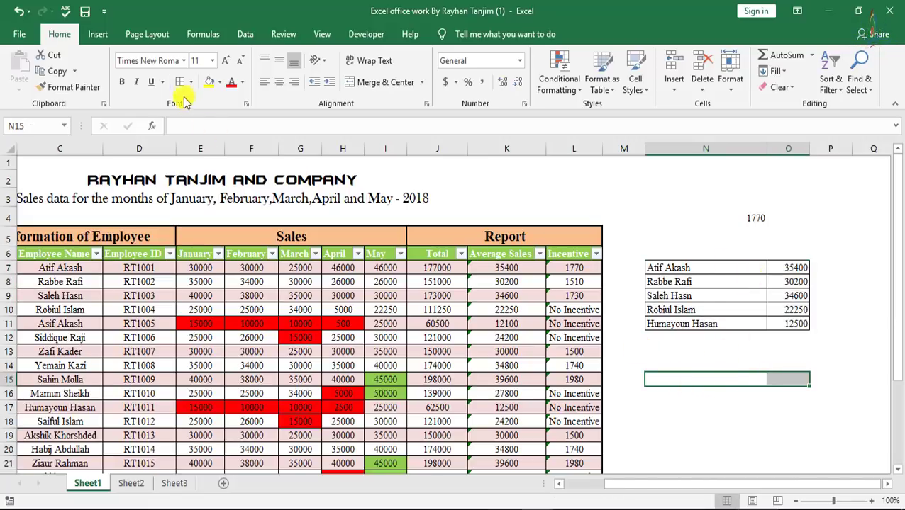
click(717, 381)
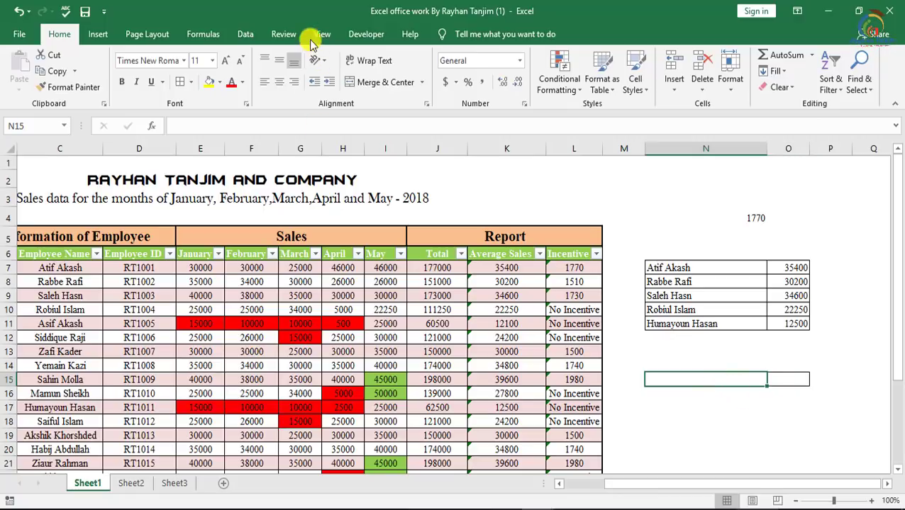
- Add List data validation to N15 with source $N$7:$N$11
click(247, 34)
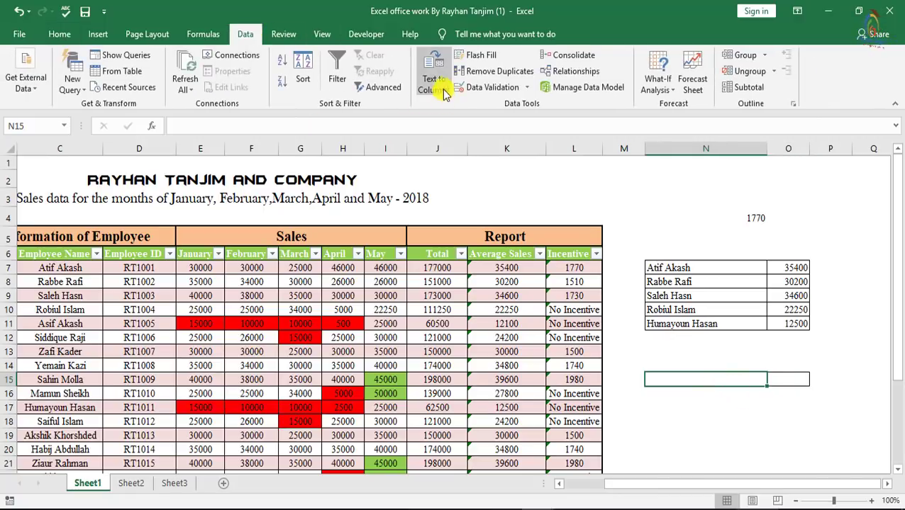
click(488, 88)
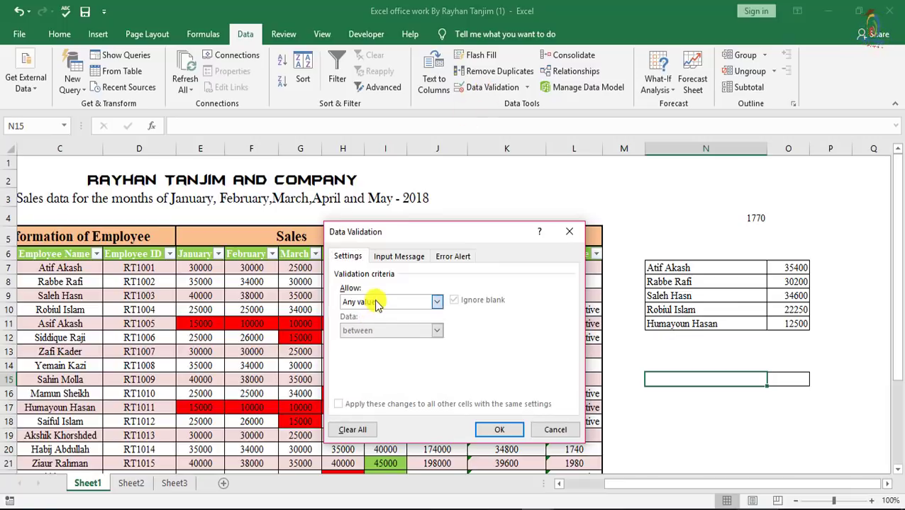
click(429, 302)
click(355, 343)
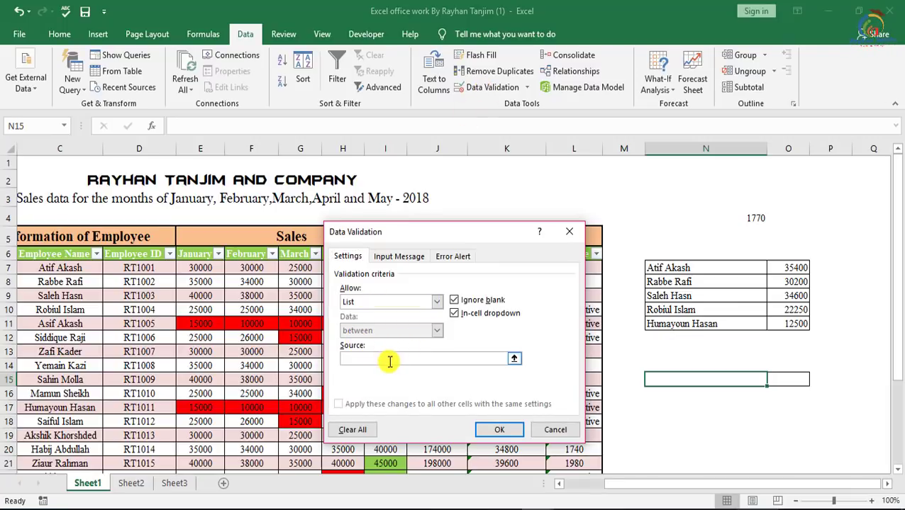
click(387, 359)
drag(667, 273, 667, 324)
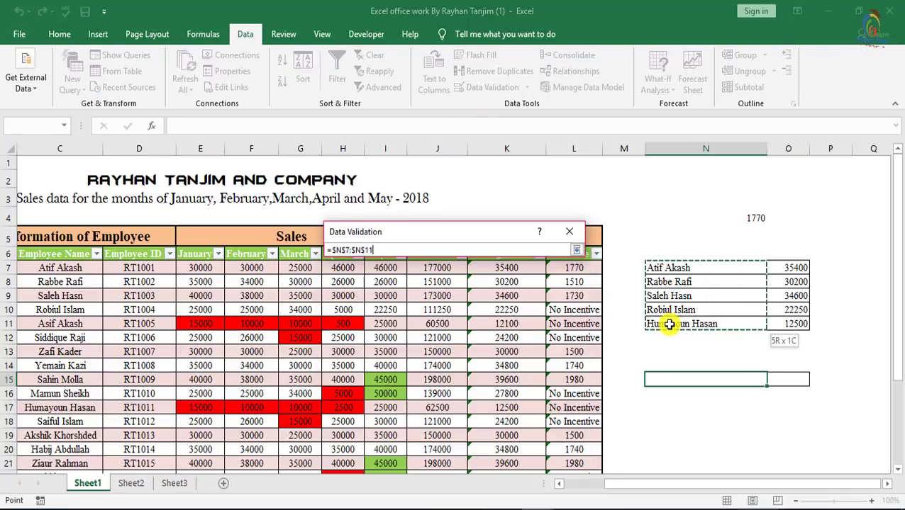
click(499, 429)
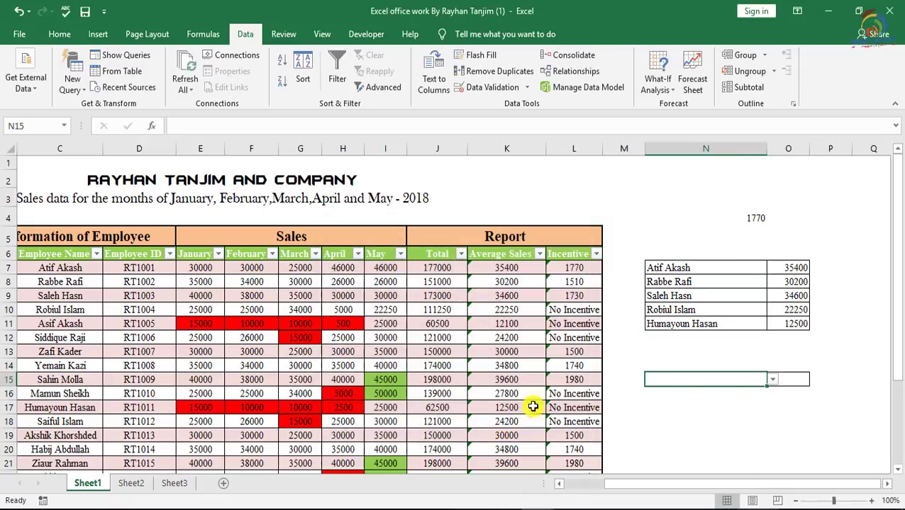
- Choose the first employee name in N15's dropdown, then select the average sales values O7:O11
click(774, 382)
click(698, 391)
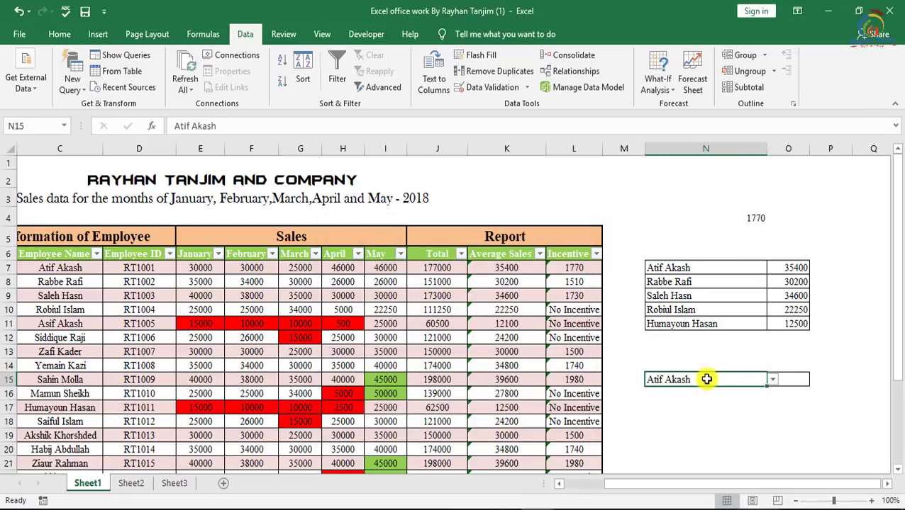
click(794, 267)
drag(796, 294, 795, 322)
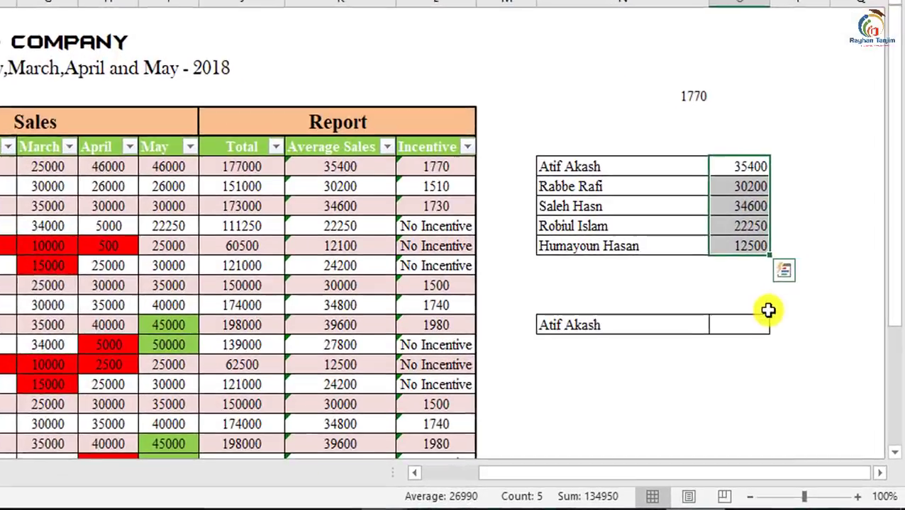
- Enter =VLOOKUP(N15,N7:O11,2,0) in O15, returning 35400 for the chosen name
click(799, 379)
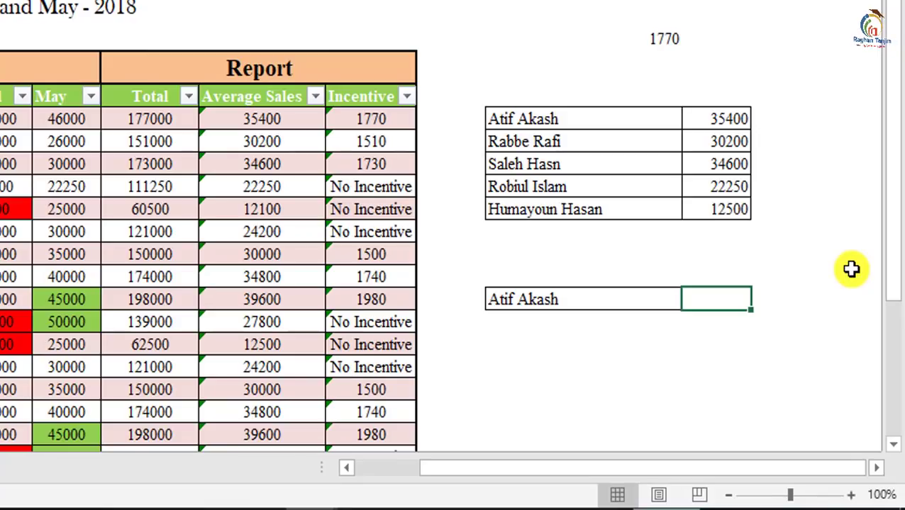
text(=vl)
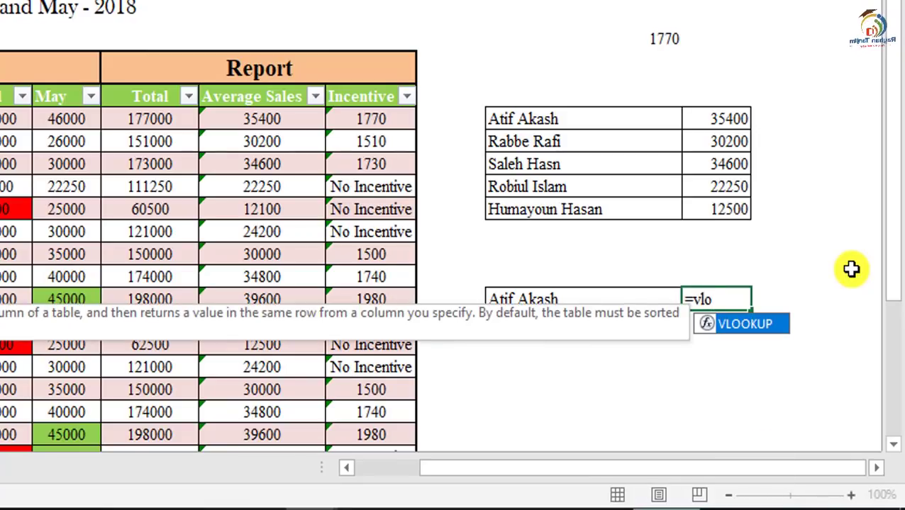
text(o)
key(Tab)
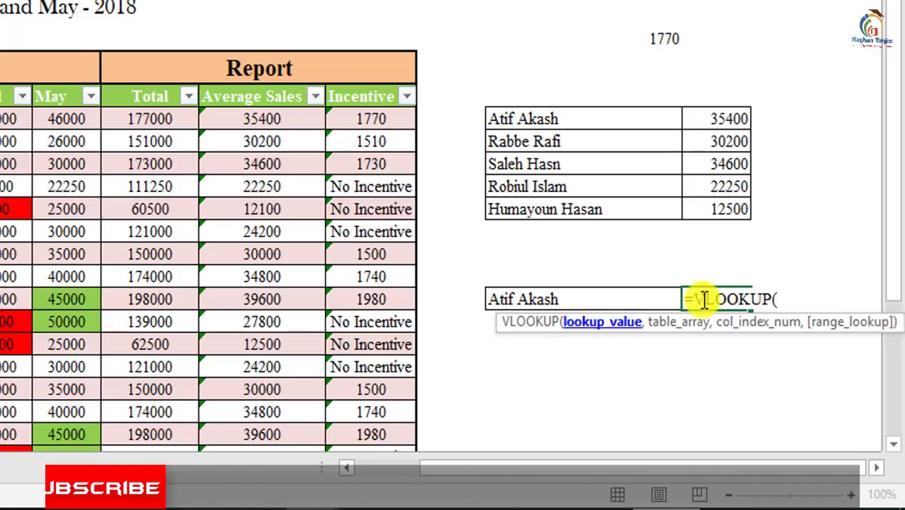
click(581, 299)
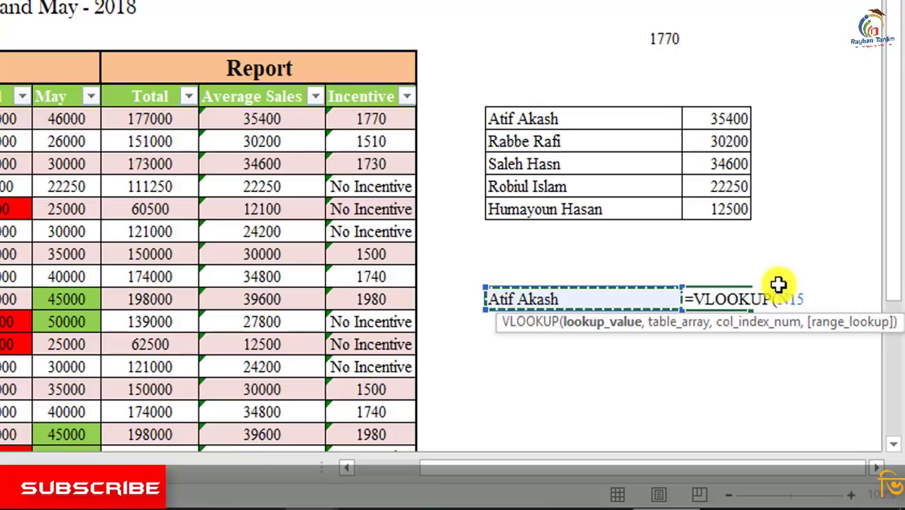
text(,)
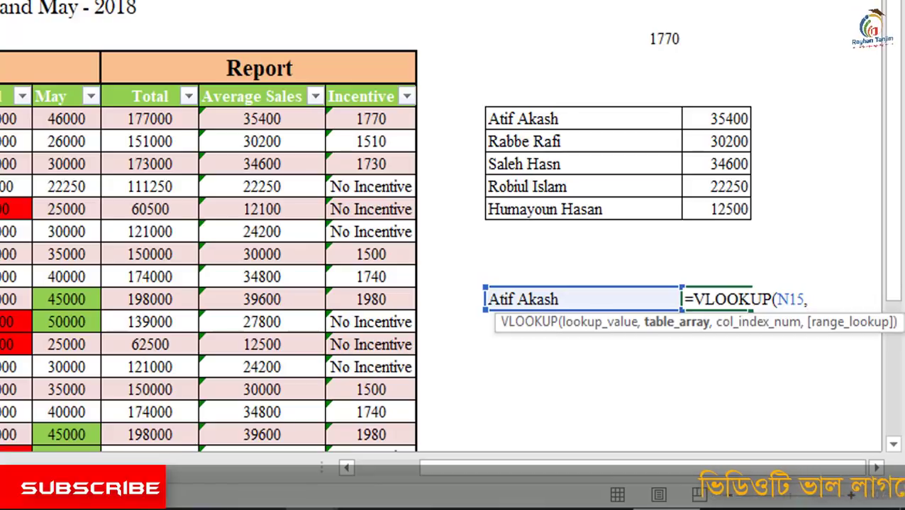
drag(507, 117, 715, 210)
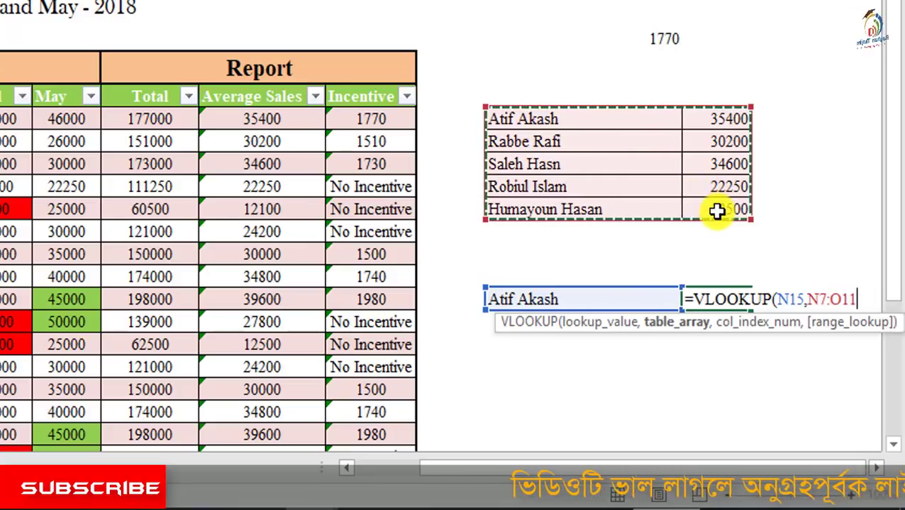
text(,2)
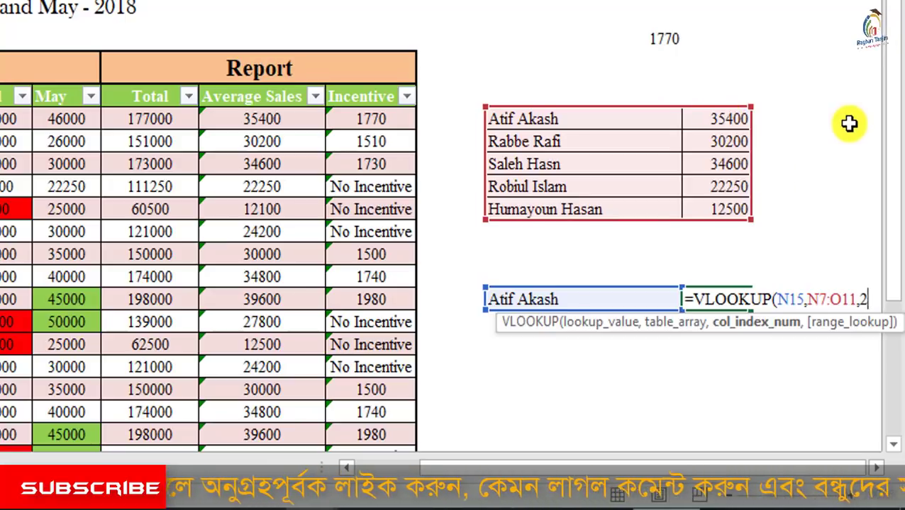
text(,)
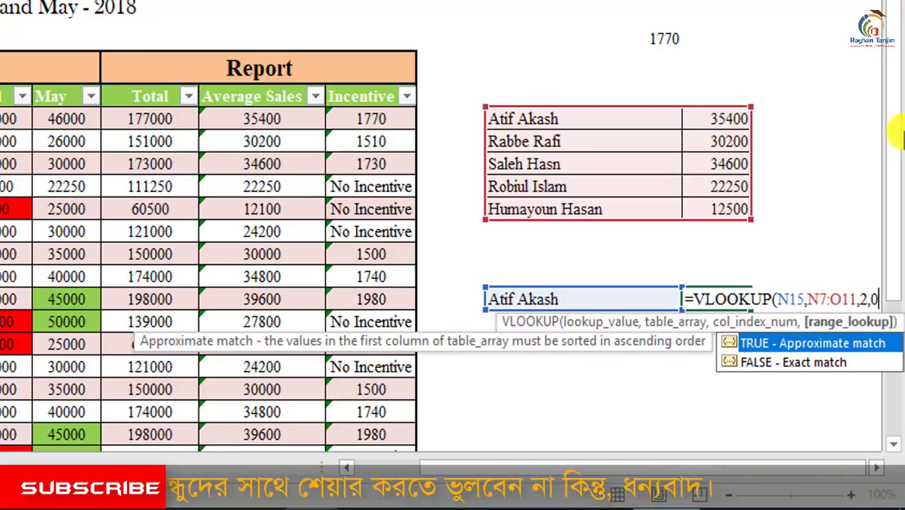
text(0))
key(Return)
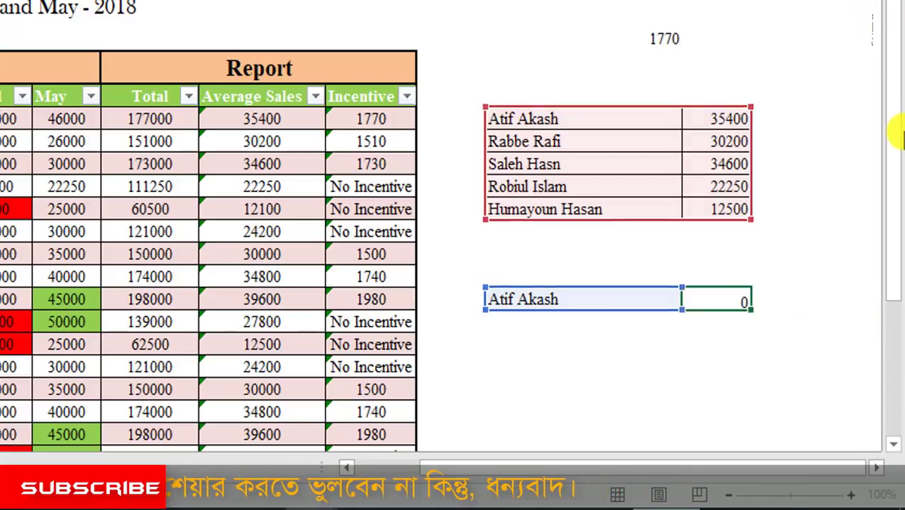
- Pick the fourth employee name in N15 and confirm O15 shows 22250, matching the table row
click(741, 300)
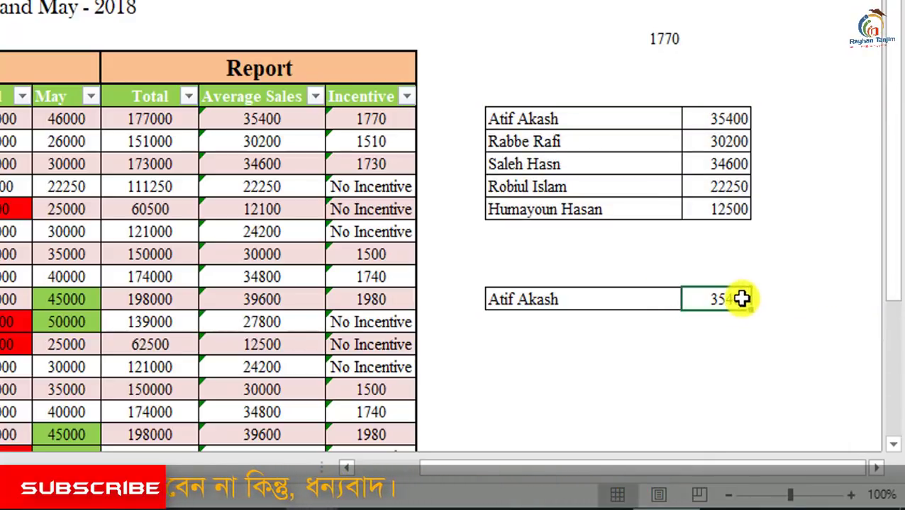
click(644, 299)
click(690, 300)
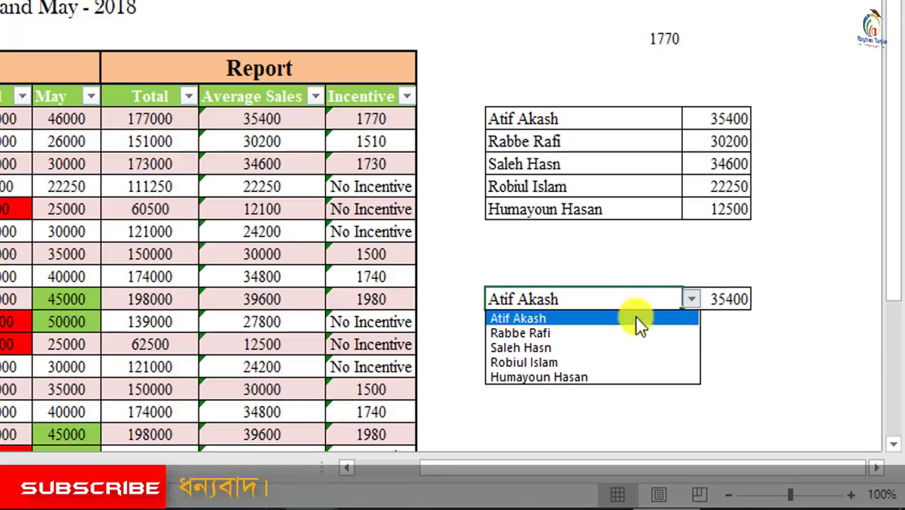
click(570, 362)
drag(531, 187, 731, 186)
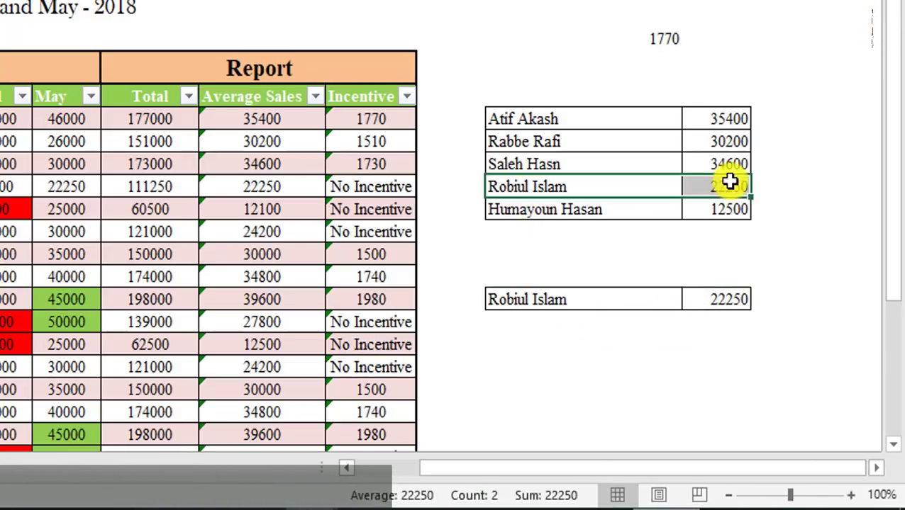
click(730, 300)
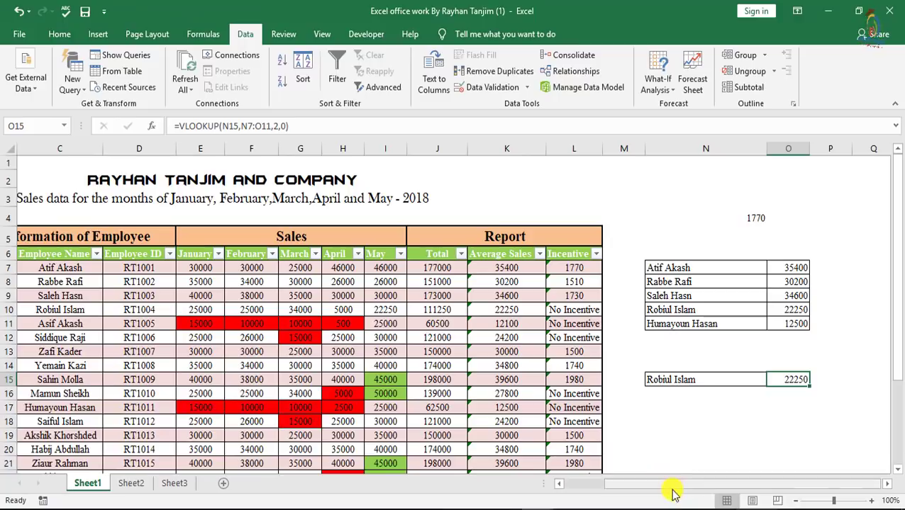
drag(672, 491, 571, 489)
drag(135, 233, 394, 333)
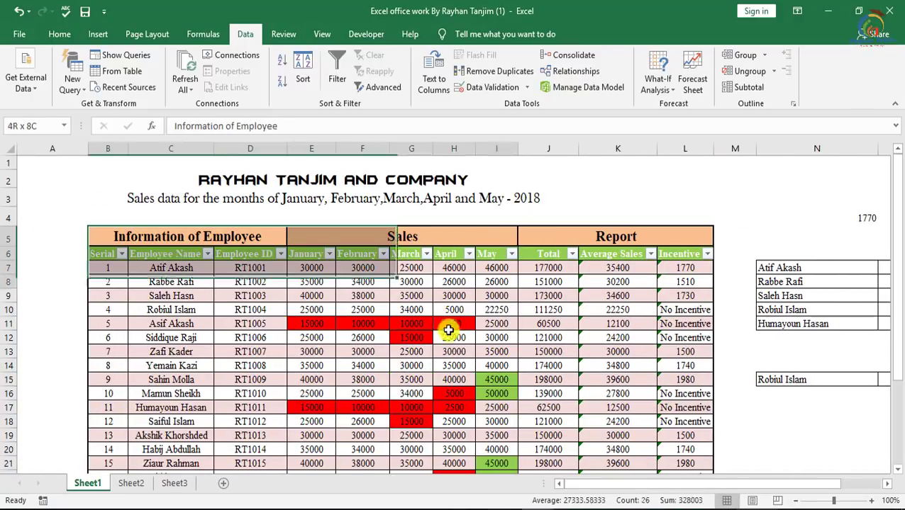
click(175, 279)
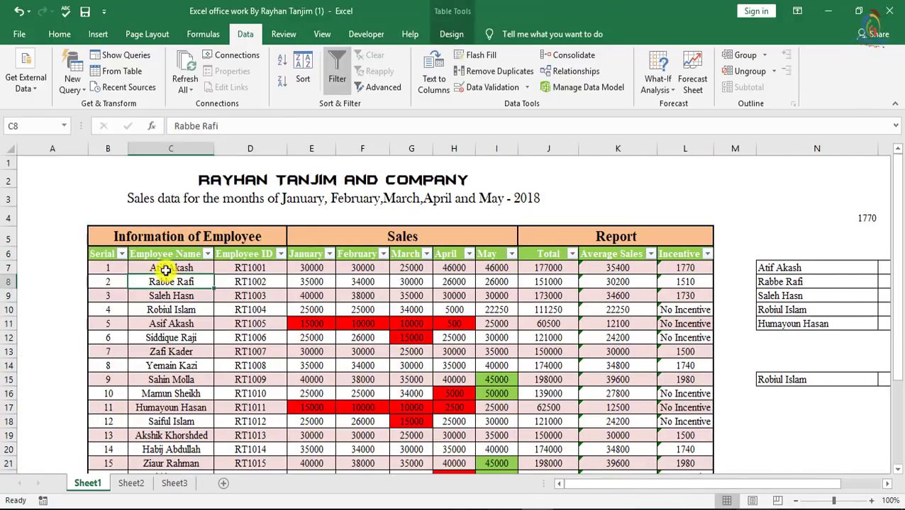
drag(110, 240, 666, 448)
scroll(643, 419, up, 2)
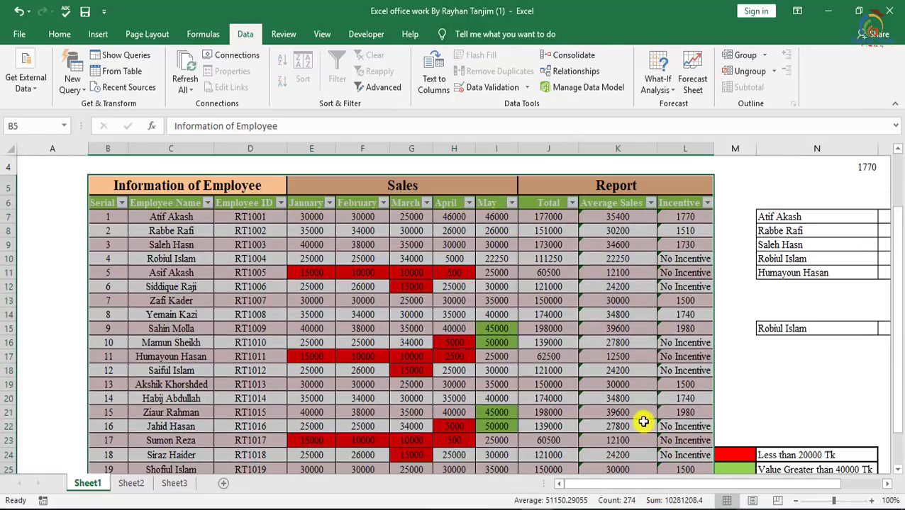
click(858, 400)
scroll(522, 280, up, 1)
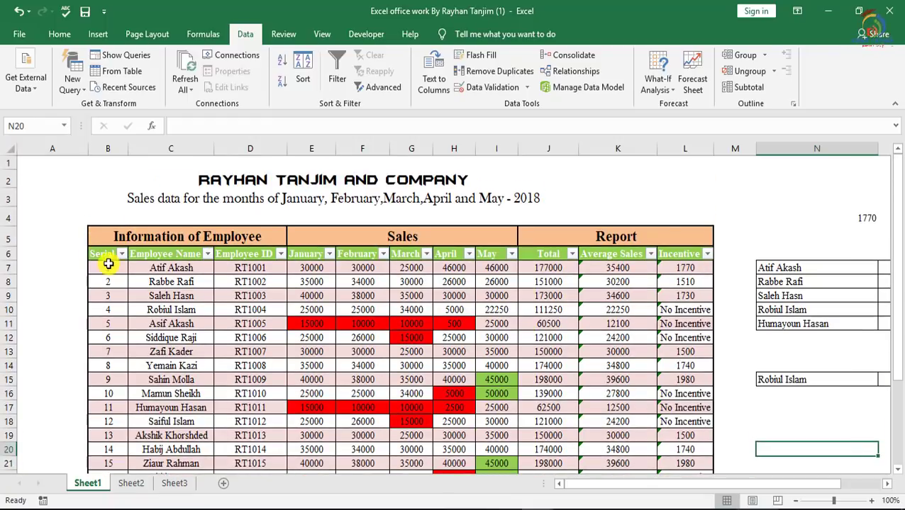
click(108, 264)
click(170, 268)
click(248, 268)
click(312, 268)
click(379, 268)
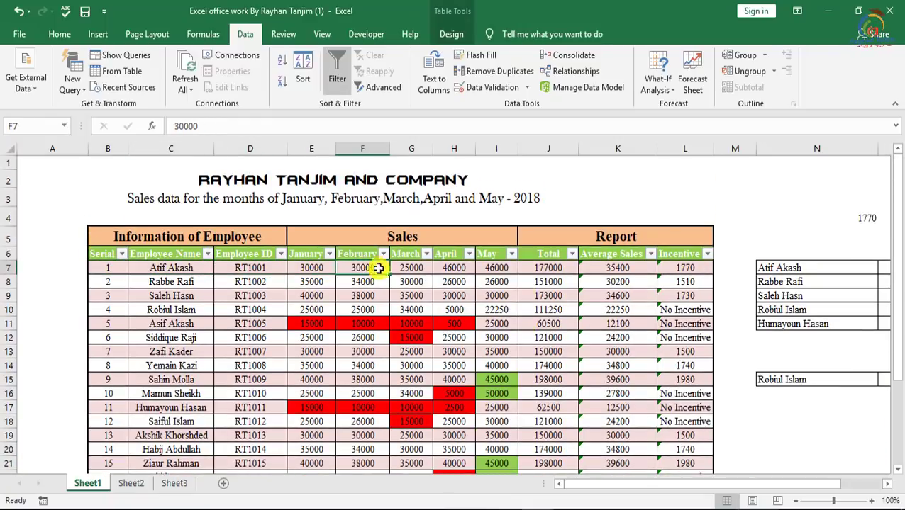
click(412, 268)
click(454, 268)
click(496, 268)
click(549, 268)
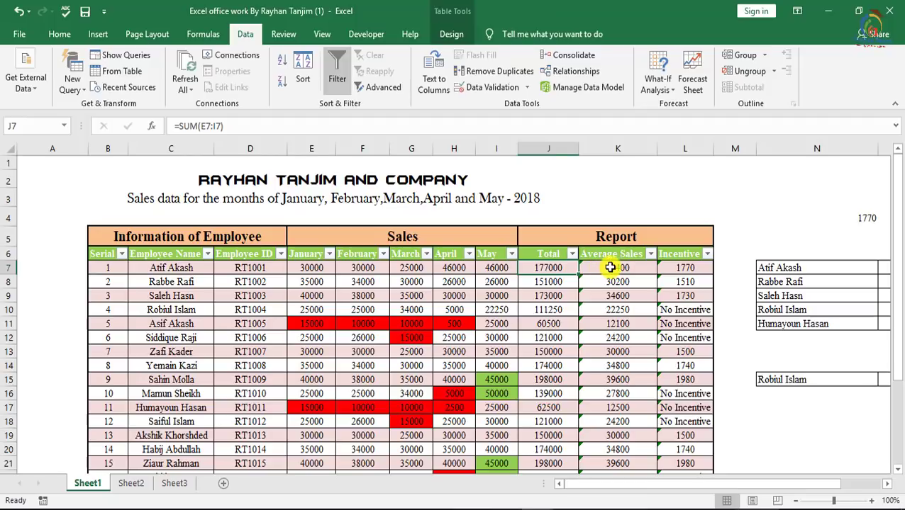
click(610, 268)
click(615, 147)
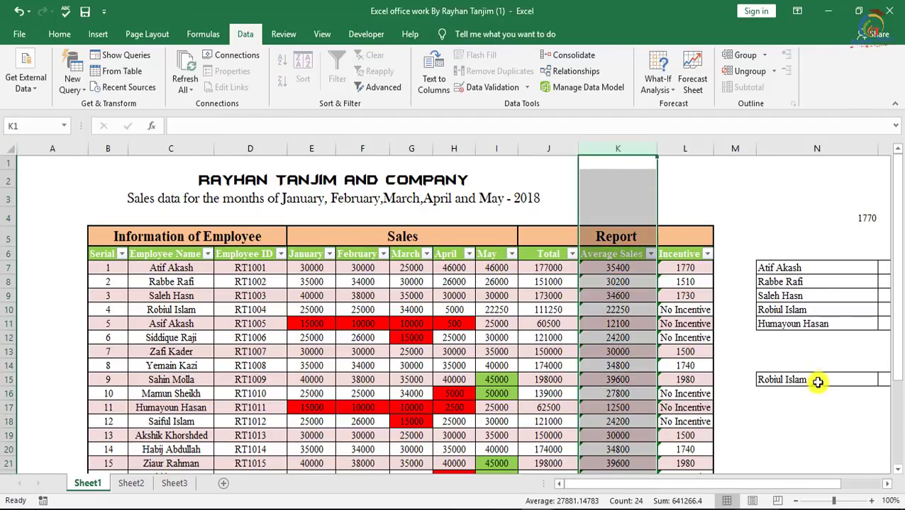
drag(739, 485, 874, 481)
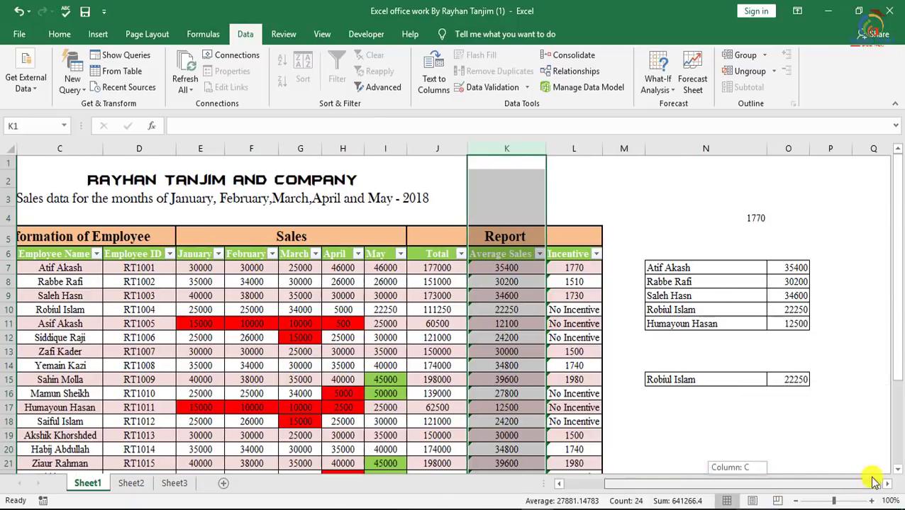
double_click(798, 382)
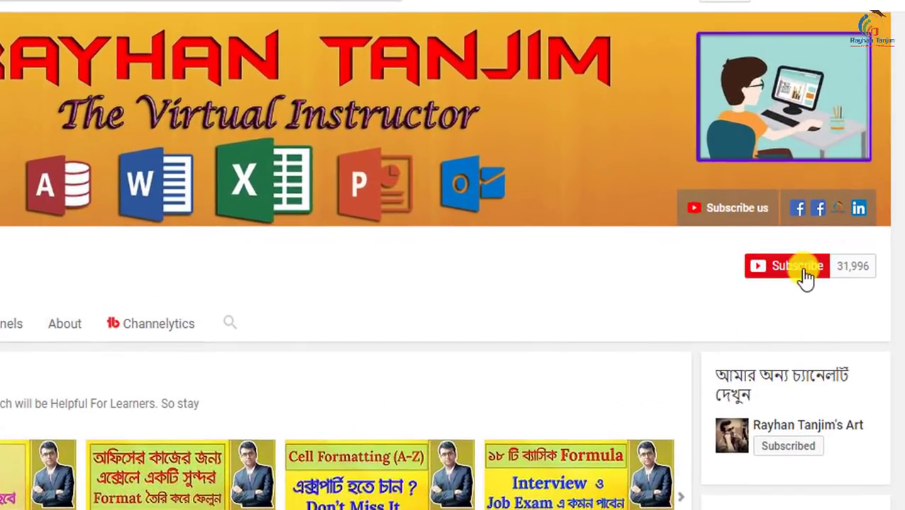
- Subscribe to the tutorial channel and open its bell notification options
click(800, 269)
click(799, 268)
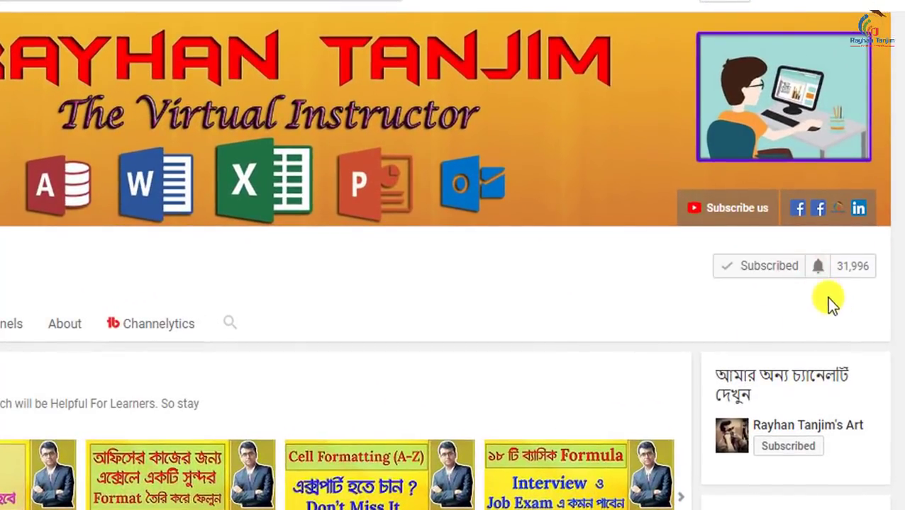
click(817, 268)
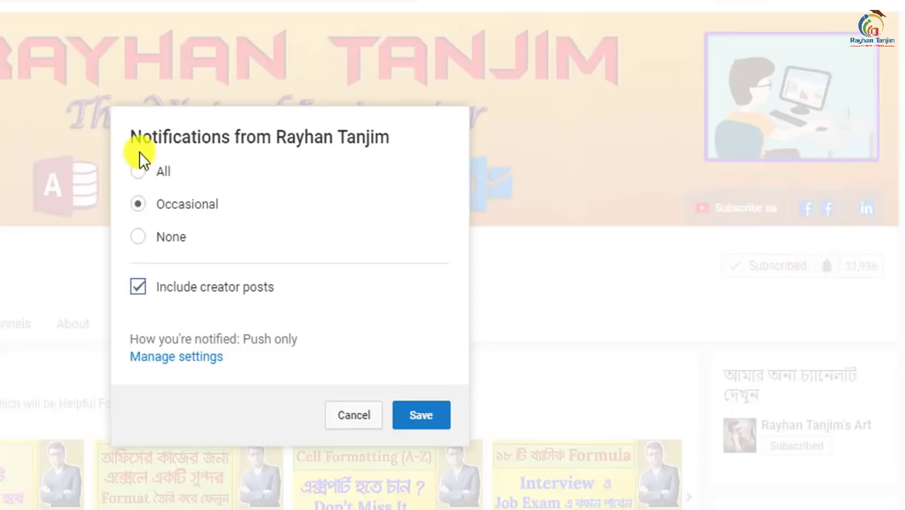